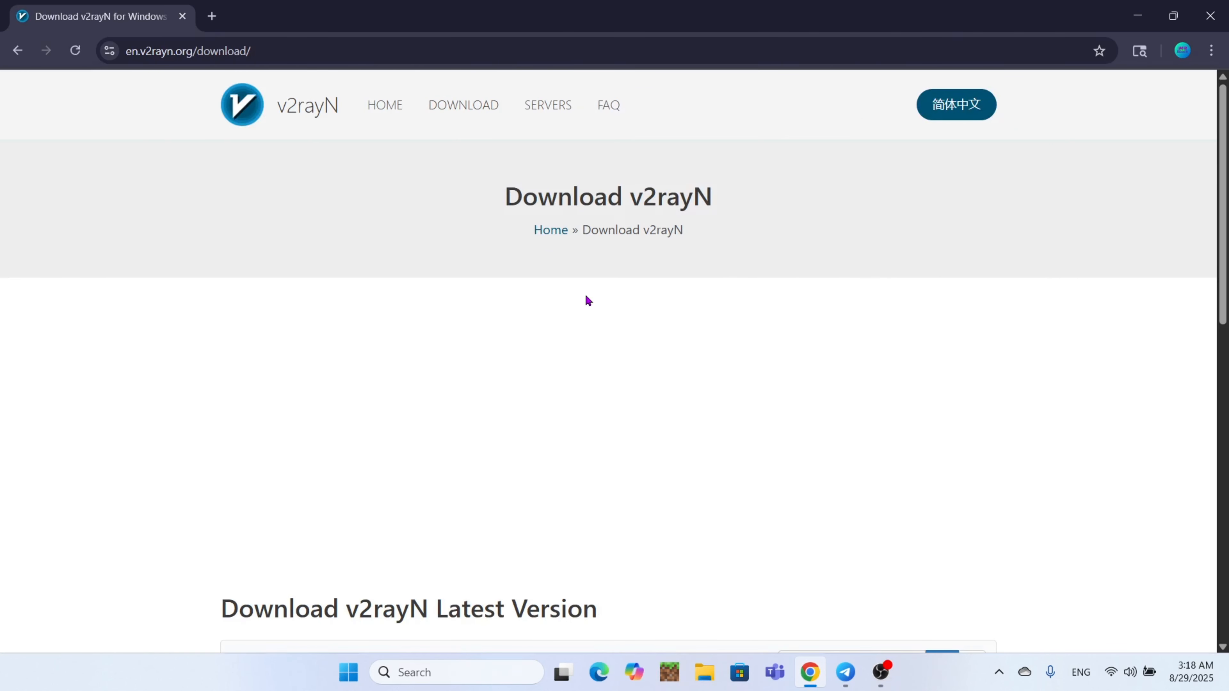
Download v2rayN-windows-64-desktop.zip from the latest version list, dismiss the ad, and show the downloaded file in its folder.
{"action": "scroll", "coordinate": [588, 301], "scroll_direction": "down", "scroll_amount": 5}
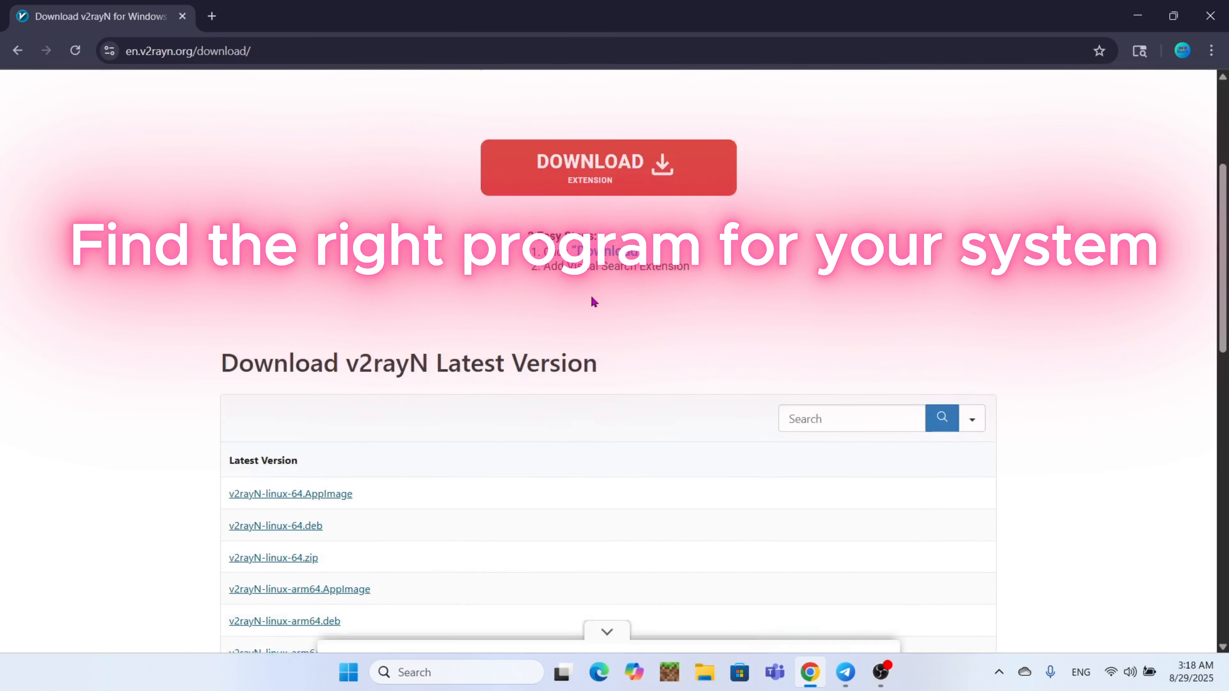
{"action": "scroll", "coordinate": [591, 301], "scroll_direction": "down", "scroll_amount": 8}
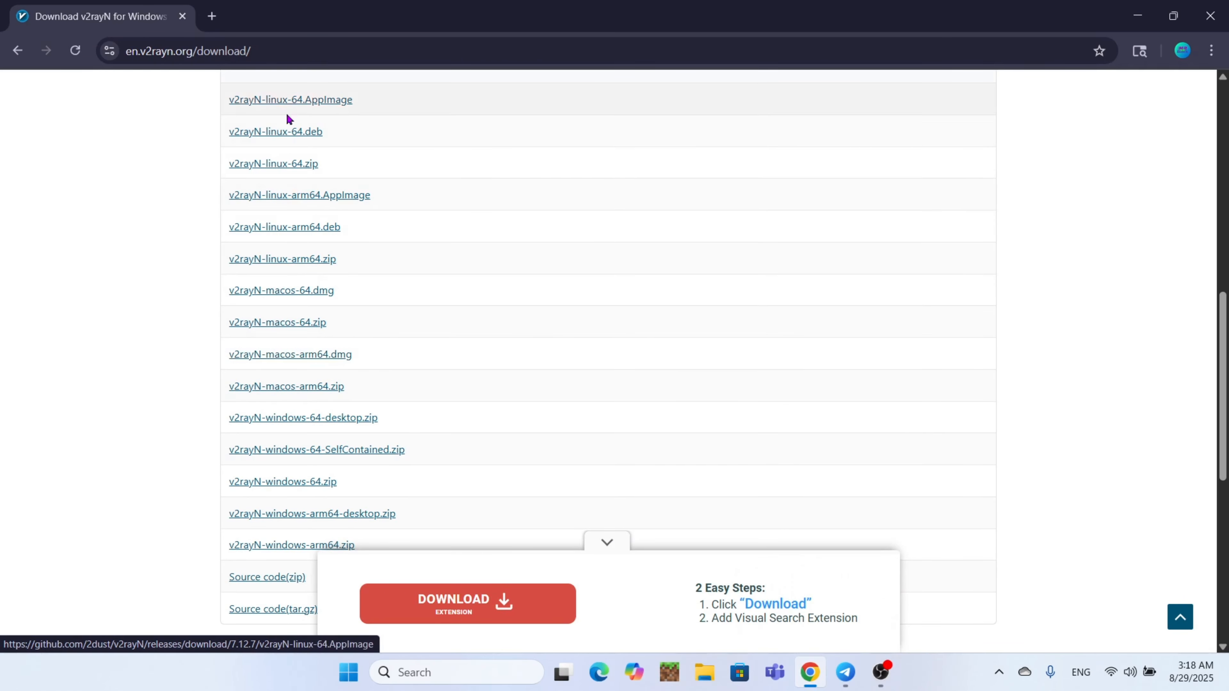
{"action": "left_click", "coordinate": [346, 424]}
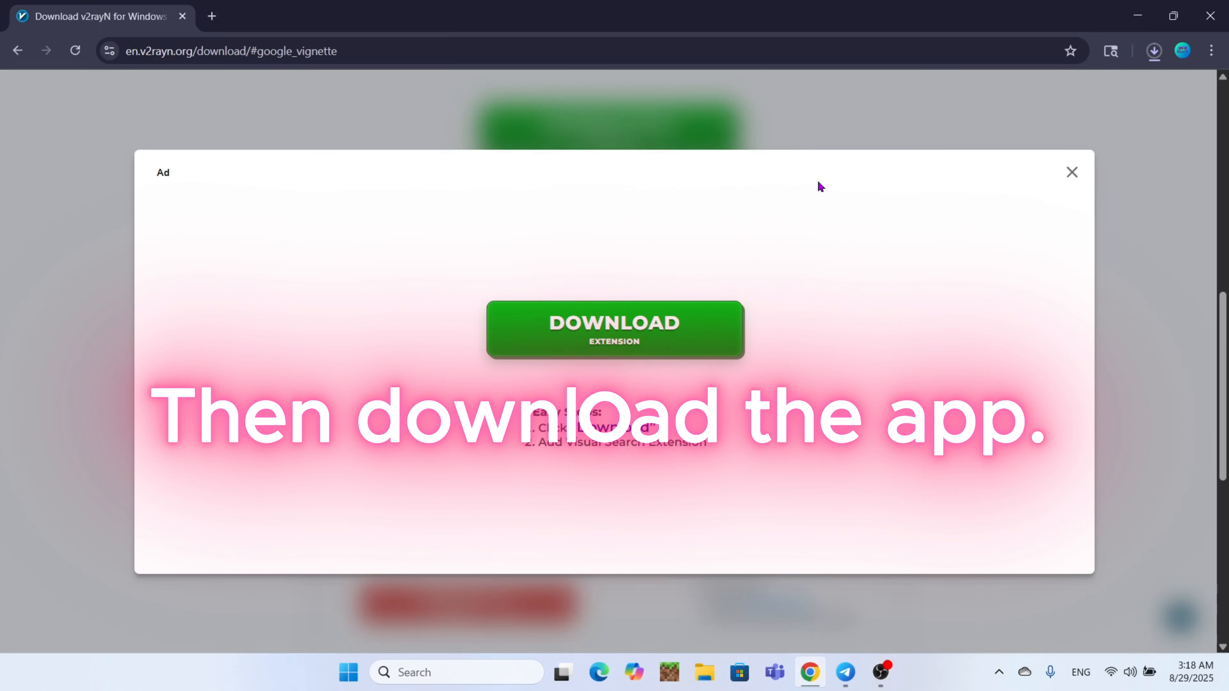
{"action": "left_click", "coordinate": [1064, 173]}
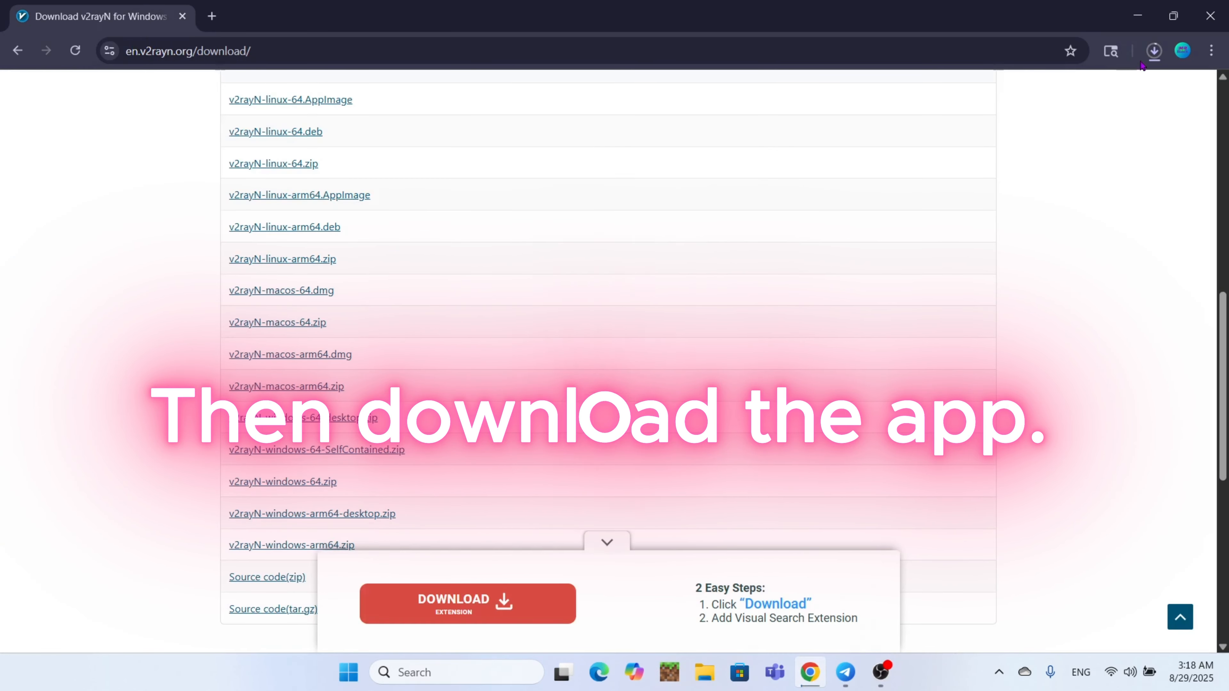
{"action": "left_click", "coordinate": [1153, 55]}
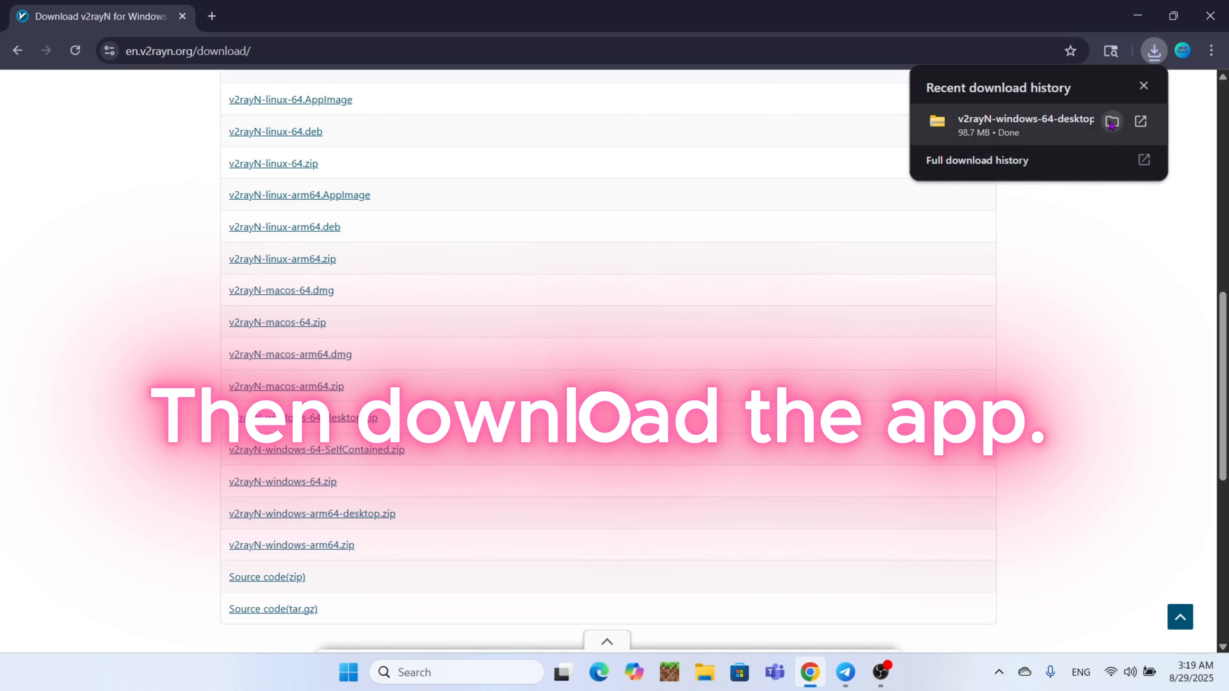
{"action": "left_click", "coordinate": [1109, 121]}
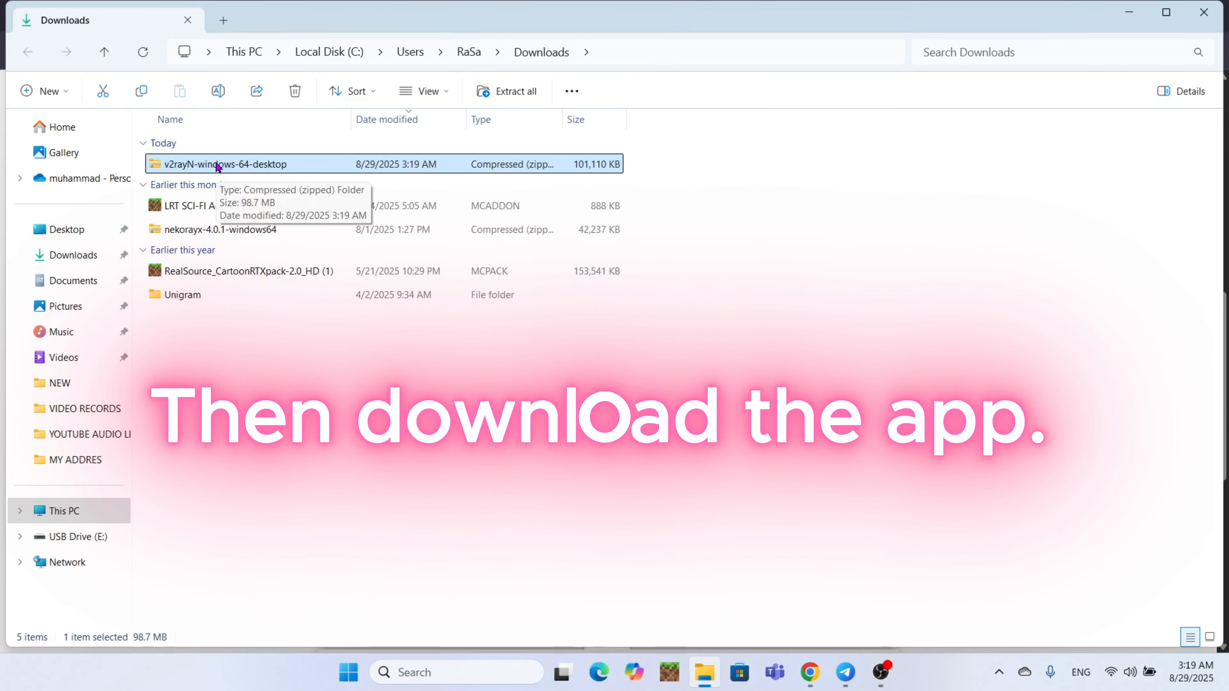
Look through the v2rayN-windows-64 folder inside the downloaded archive and return to the Downloads folder.
{"action": "double_click", "coordinate": [218, 164]}
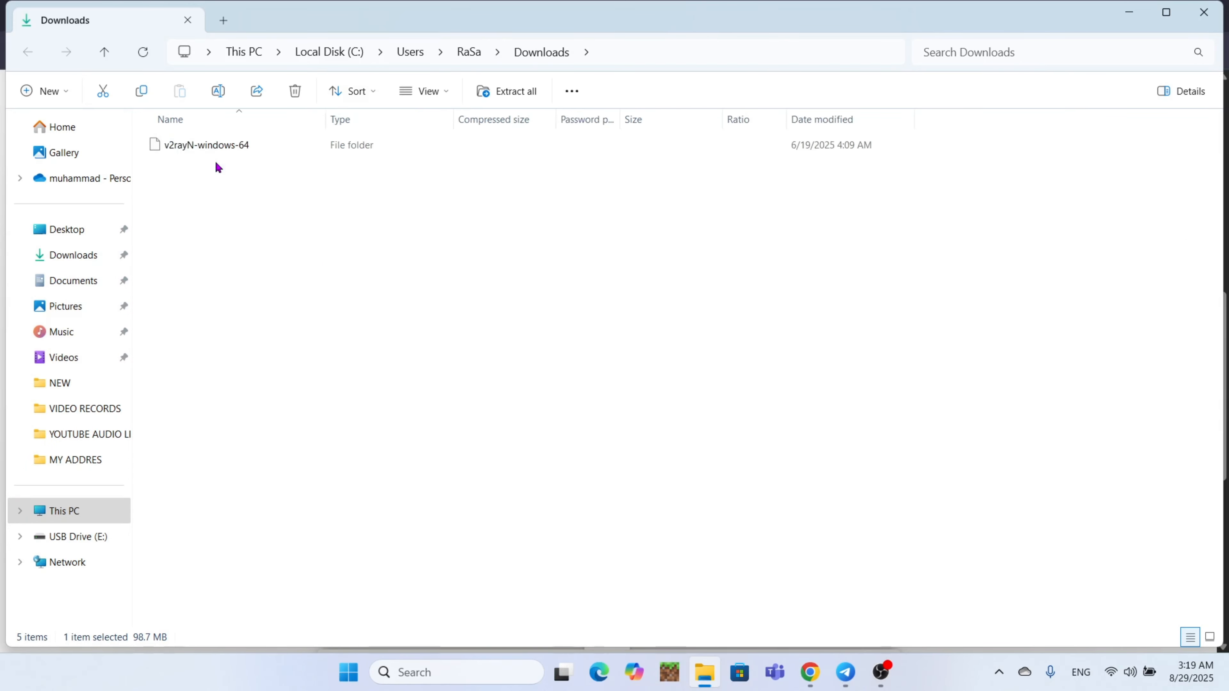
{"action": "double_click", "coordinate": [187, 145]}
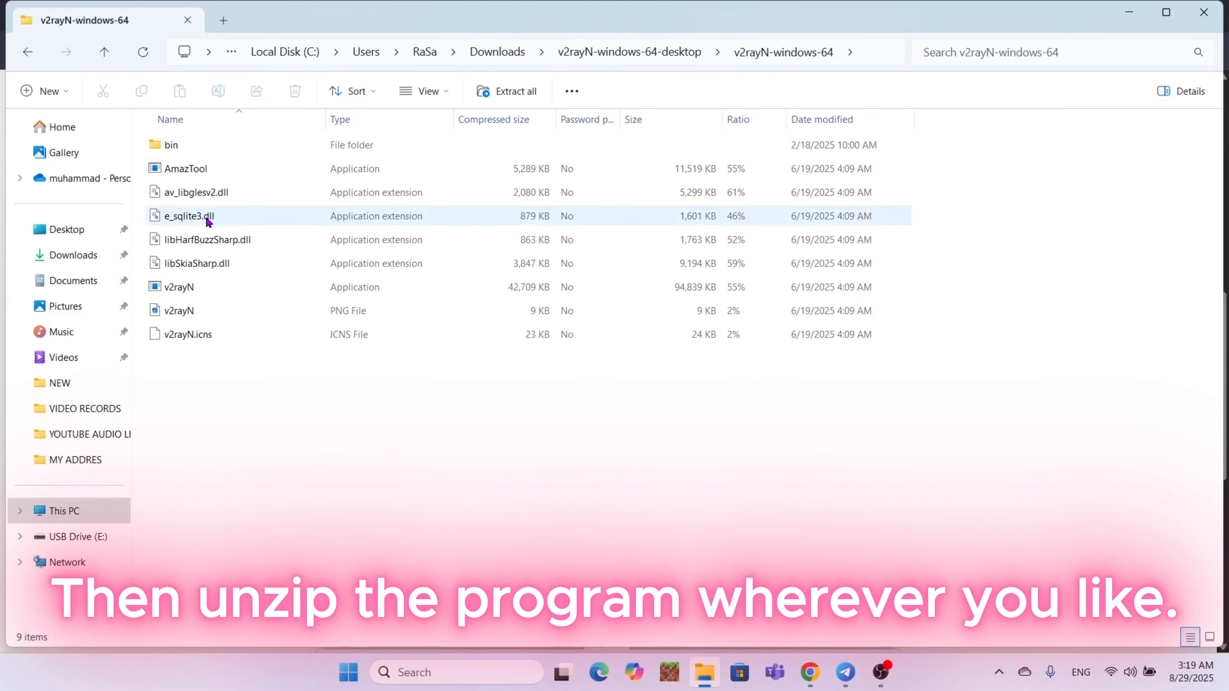
{"action": "left_click", "coordinate": [28, 59]}
{"action": "right_click", "coordinate": [211, 147]}
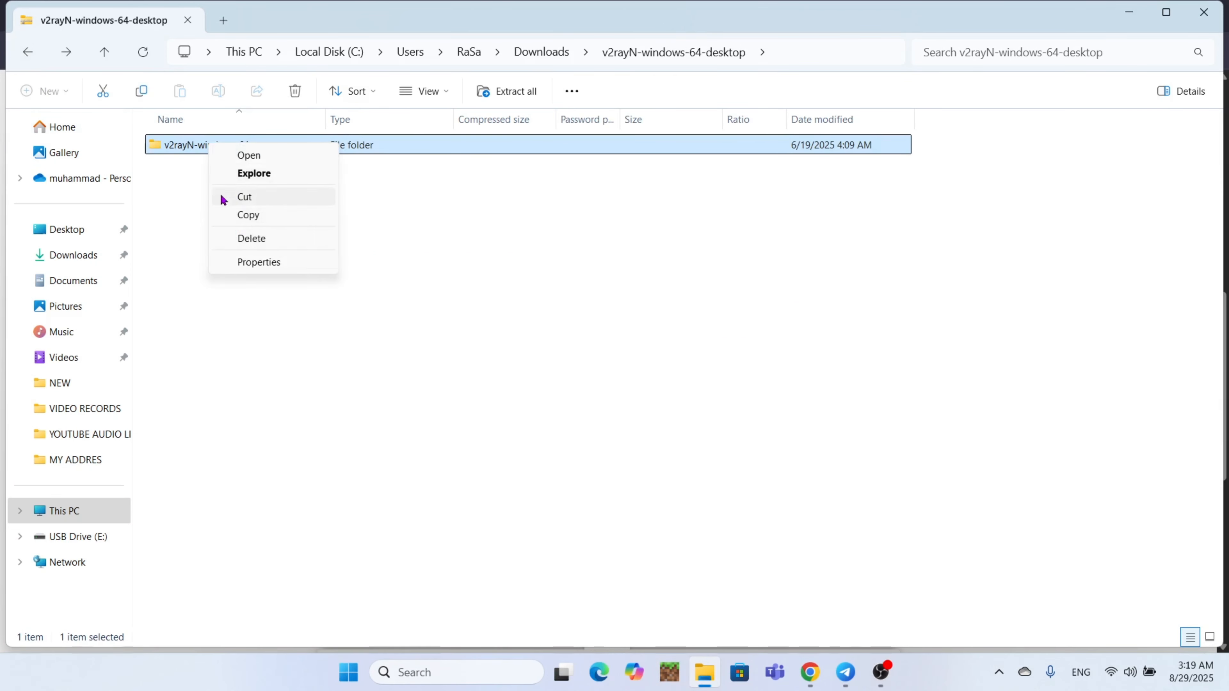
{"action": "left_click", "coordinate": [250, 155]}
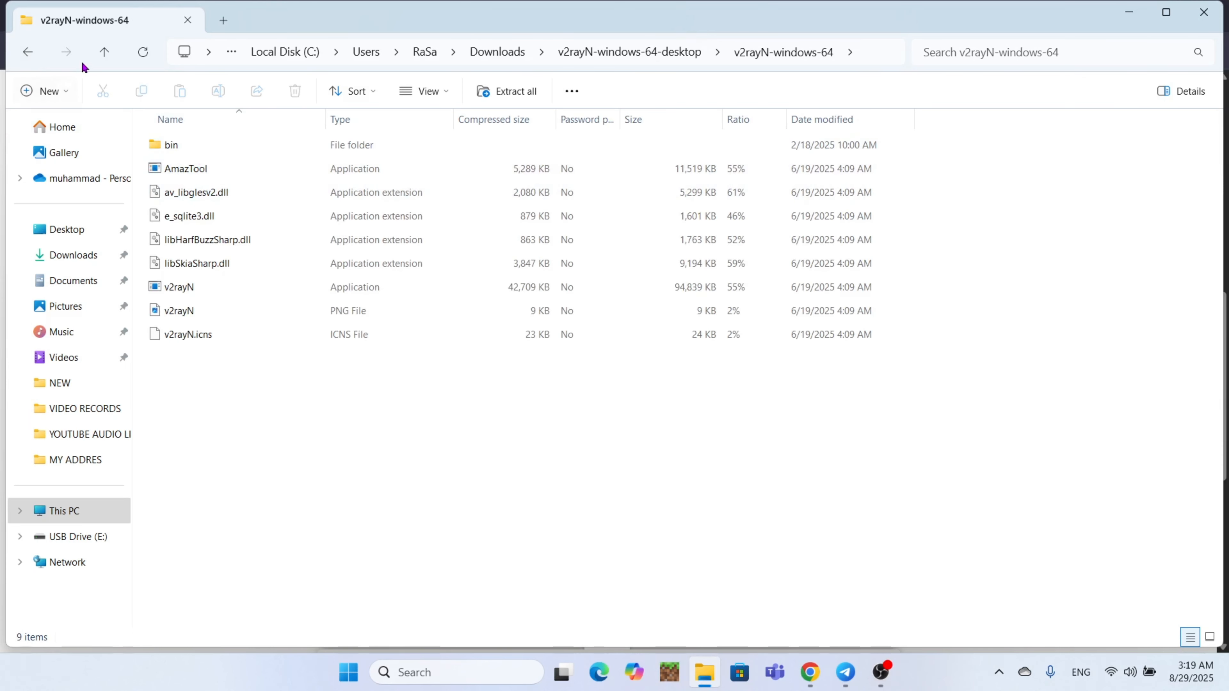
{"action": "left_click", "coordinate": [105, 52]}
{"action": "left_click", "coordinate": [103, 52]}
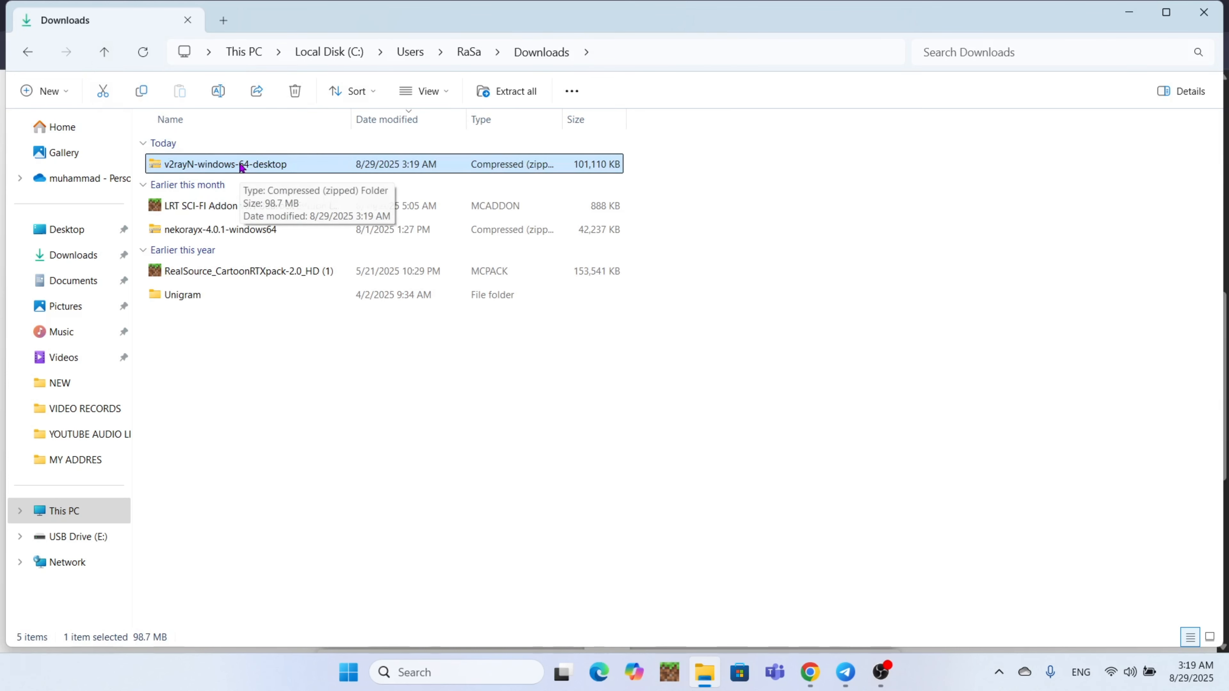
Open the v2rayN-windows-64-desktop archive in WinRAR and extract it to the Desktop.
{"action": "right_click", "coordinate": [241, 166]}
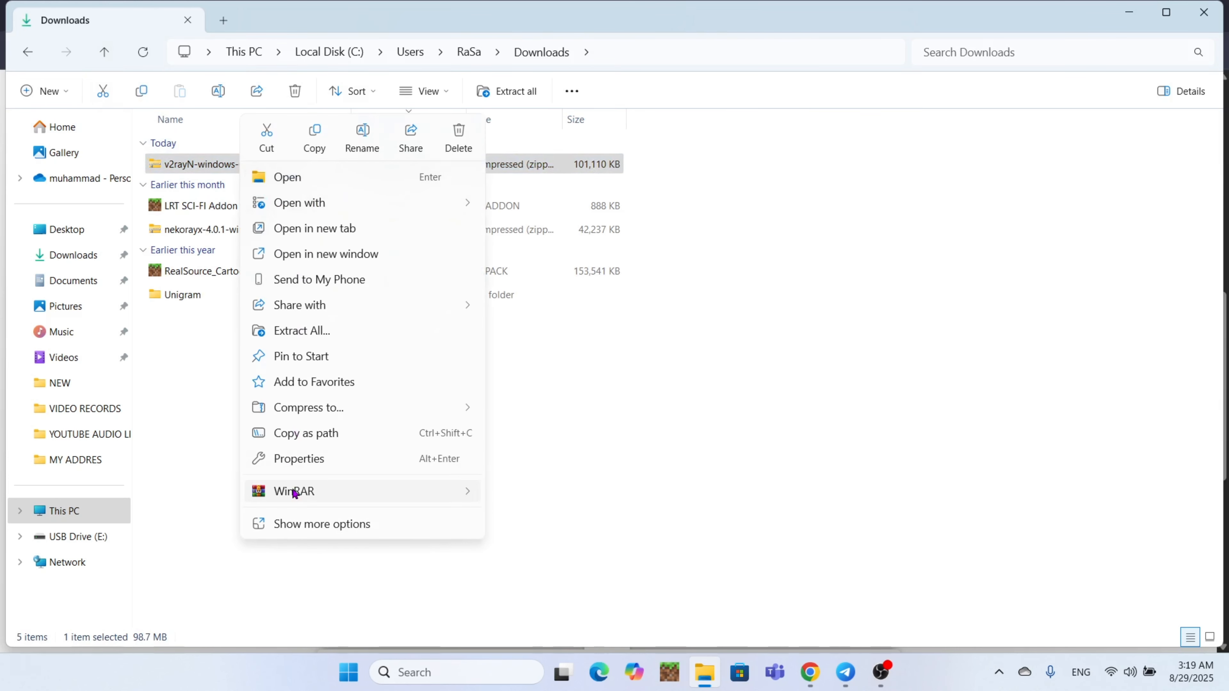
{"action": "mouse_move", "coordinate": [294, 493]}
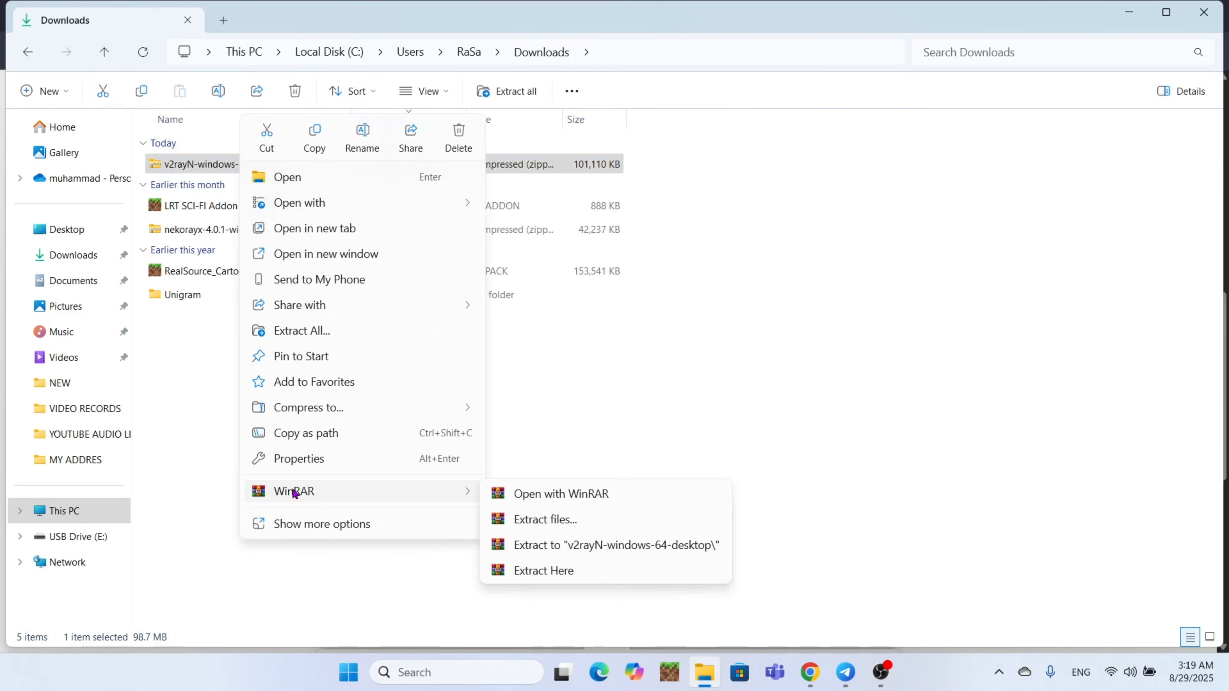
{"action": "left_click", "coordinate": [581, 495]}
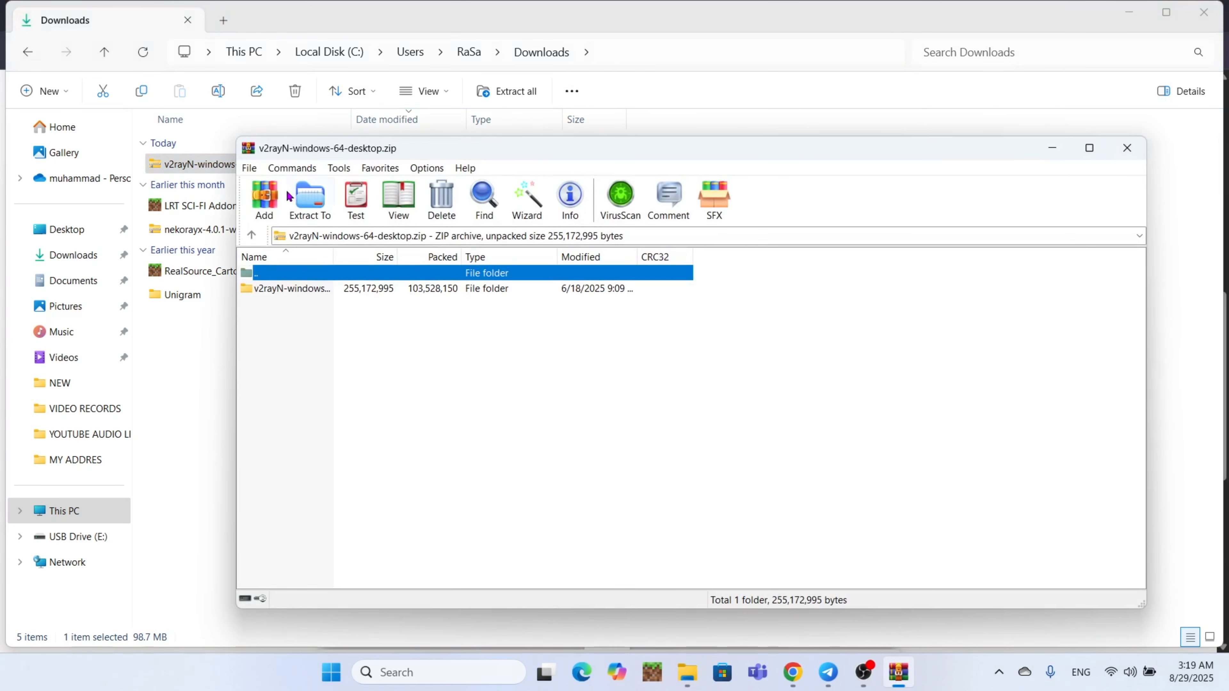
{"action": "left_click", "coordinate": [299, 201]}
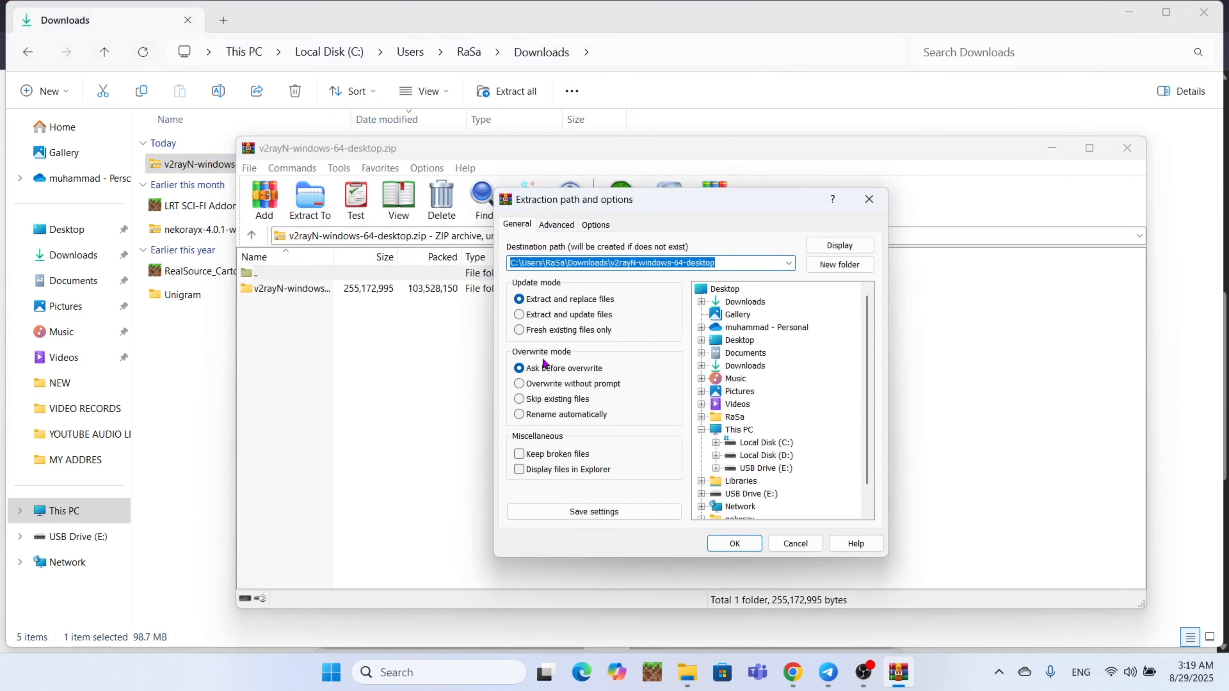
{"action": "left_click", "coordinate": [726, 290]}
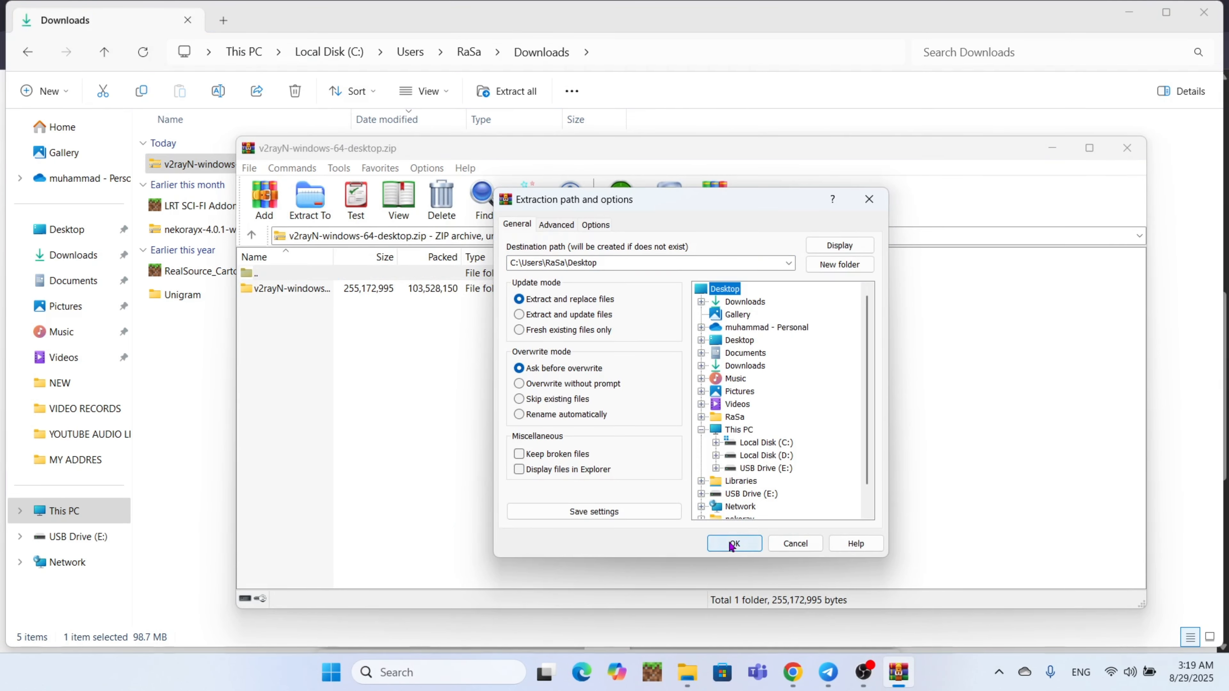
{"action": "left_click", "coordinate": [720, 543]}
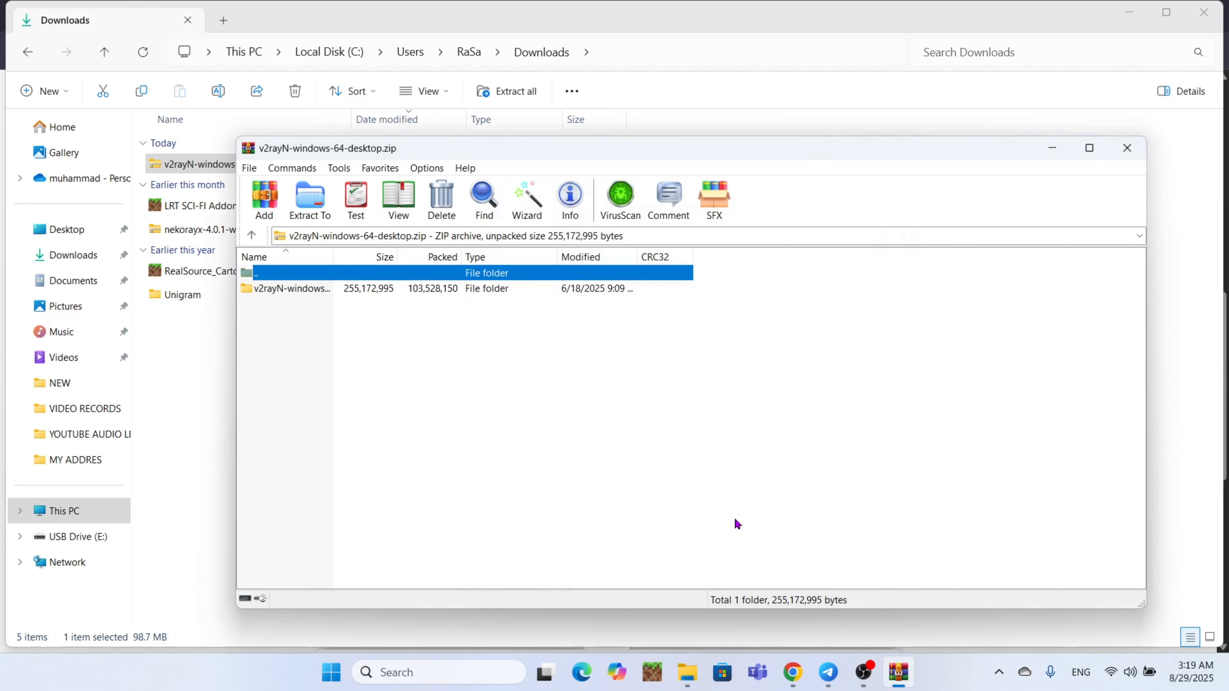
Clear the open windows off the desktop, then launch the v2rayN application from the extracted v2rayN-windows-64 folder.
{"action": "left_click", "coordinate": [1049, 148]}
{"action": "left_click", "coordinate": [1204, 12]}
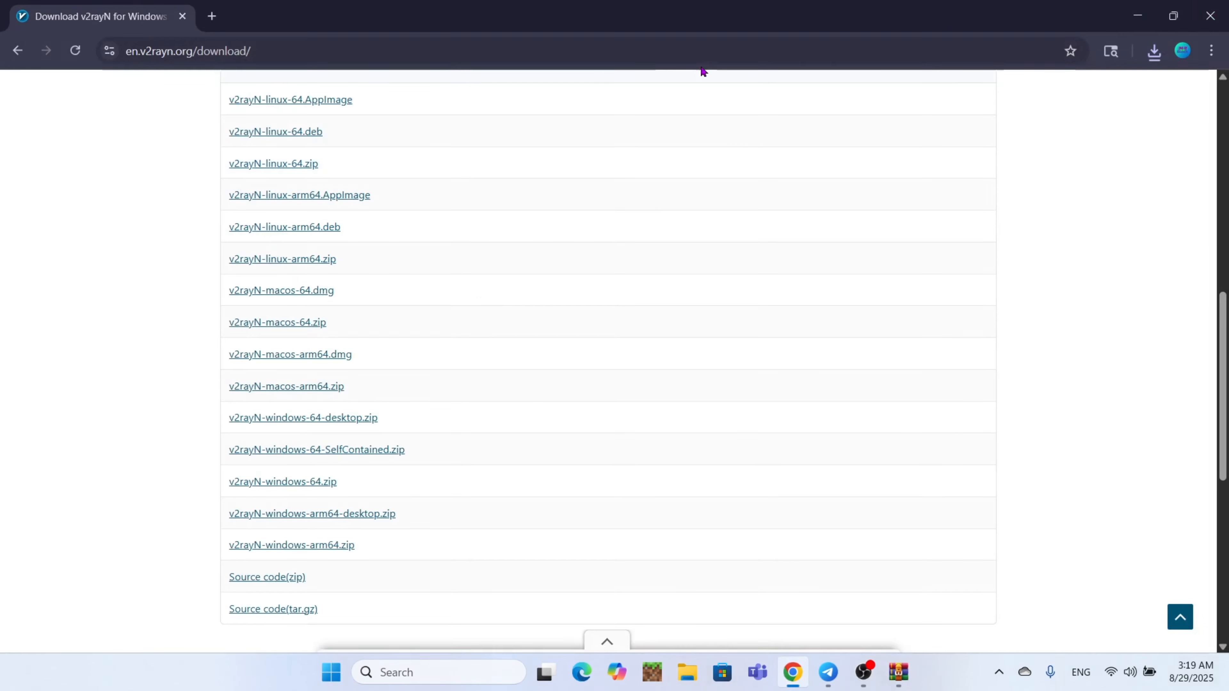
{"action": "left_click", "coordinate": [1137, 15]}
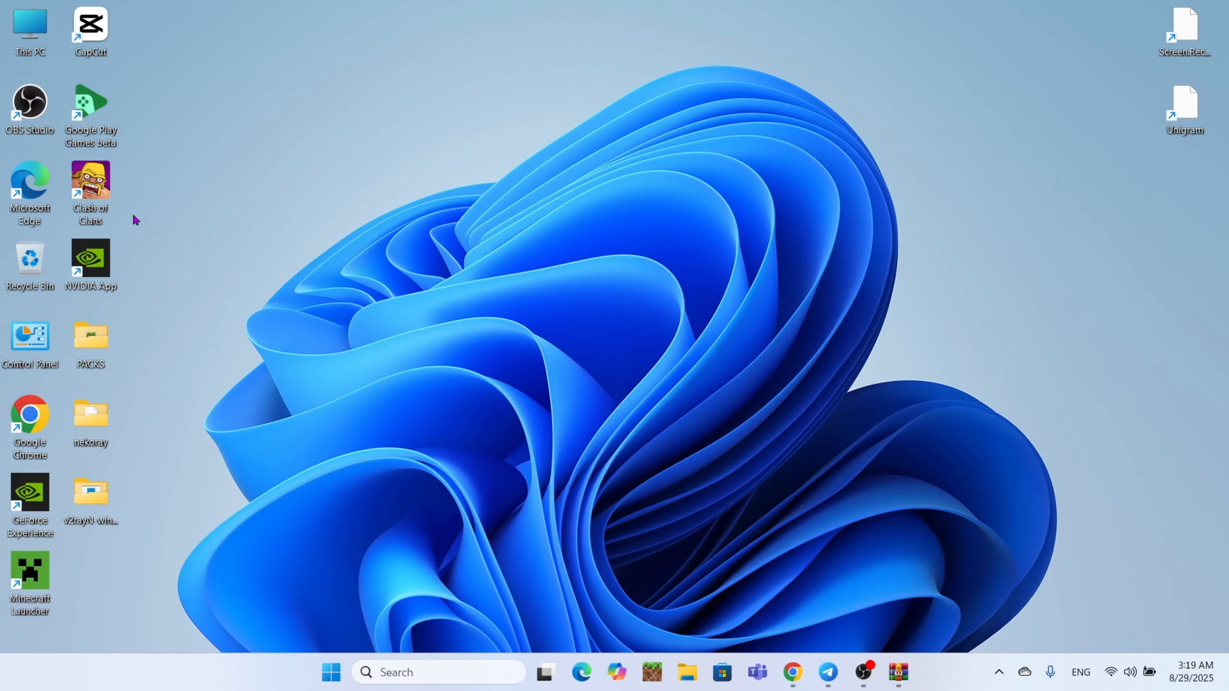
{"action": "double_click", "coordinate": [95, 502]}
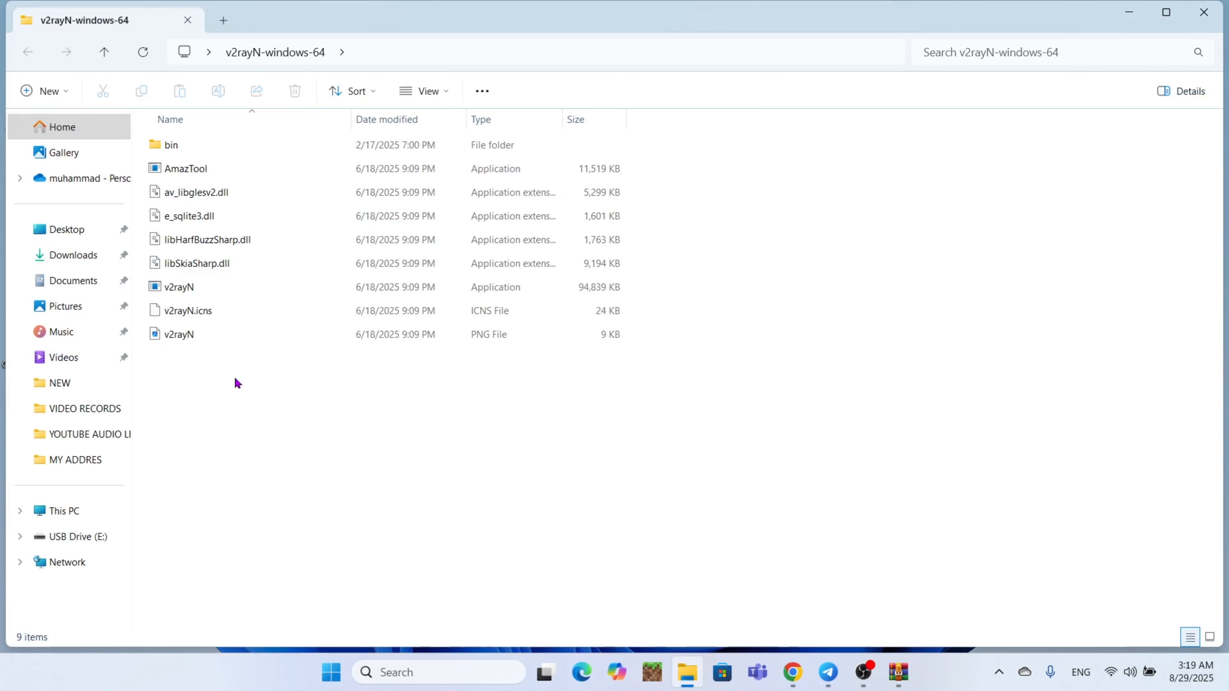
{"action": "left_click", "coordinate": [179, 287]}
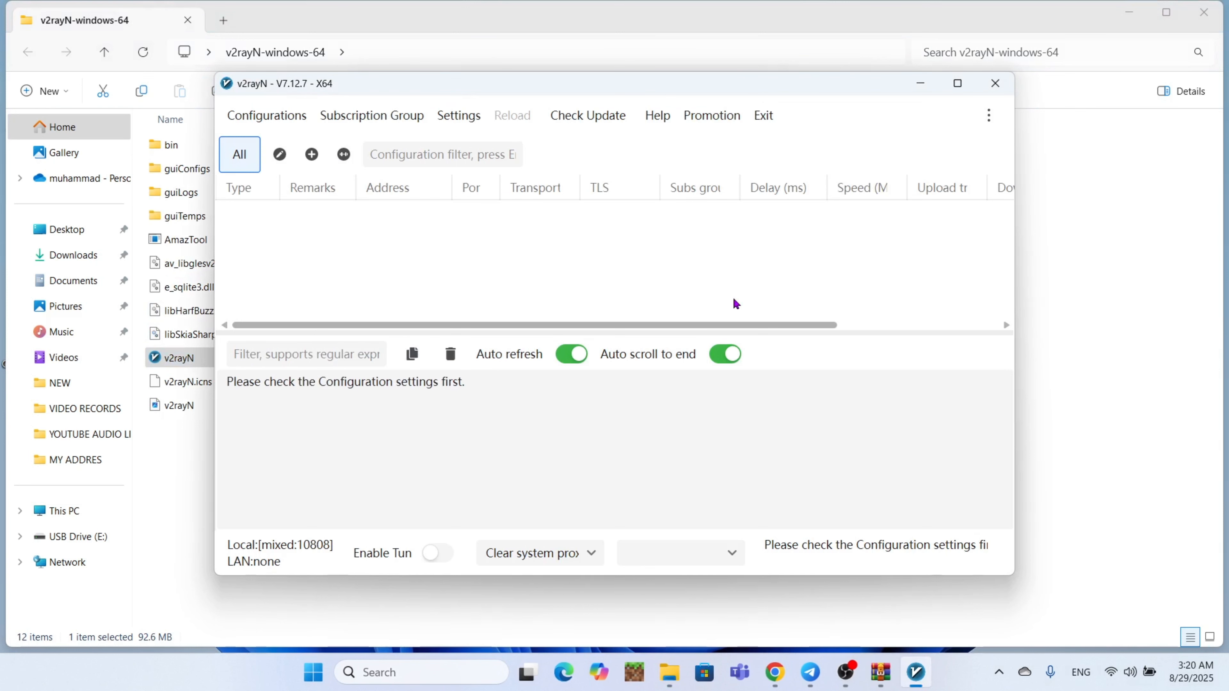
{"action": "left_click_drag", "start_coordinate": [584, 84], "coordinate": [715, 131]}
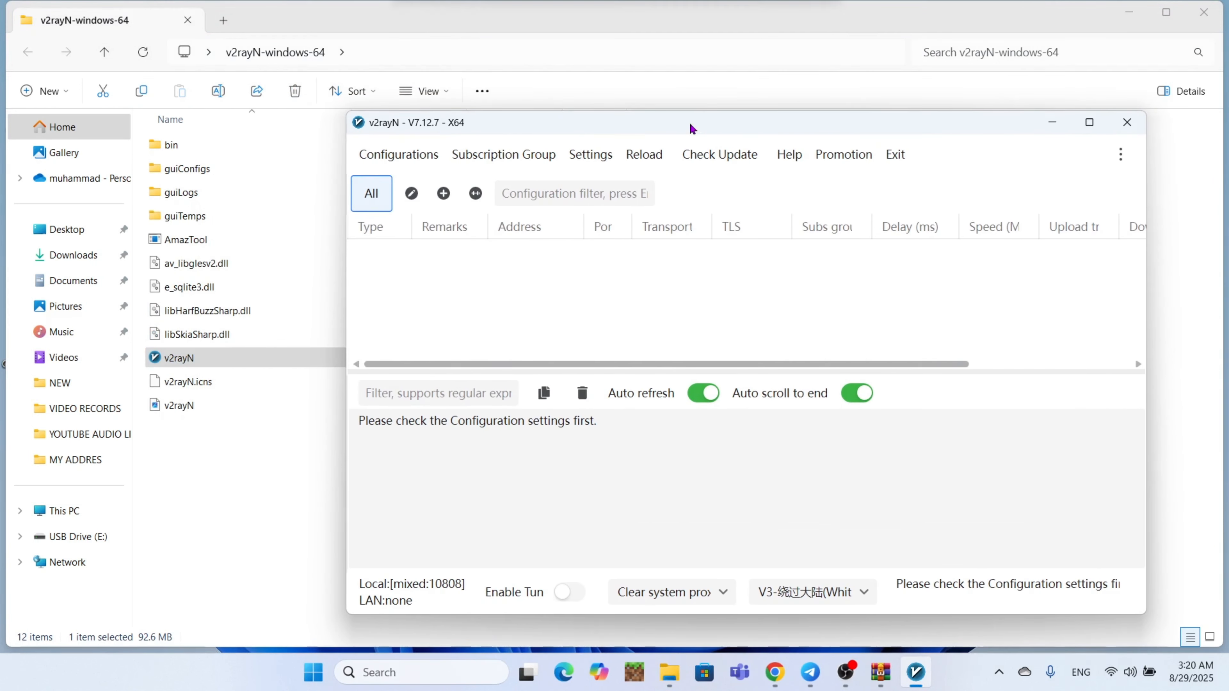
{"action": "left_click", "coordinate": [591, 155]}
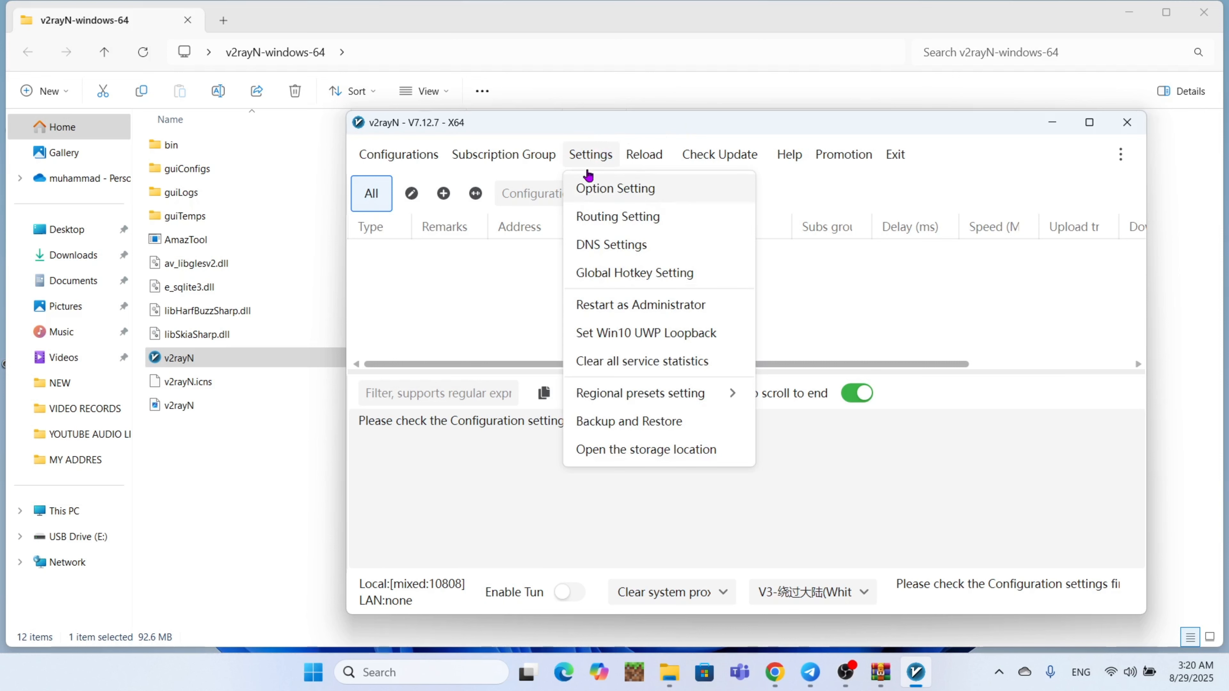
{"action": "left_click", "coordinate": [404, 154]}
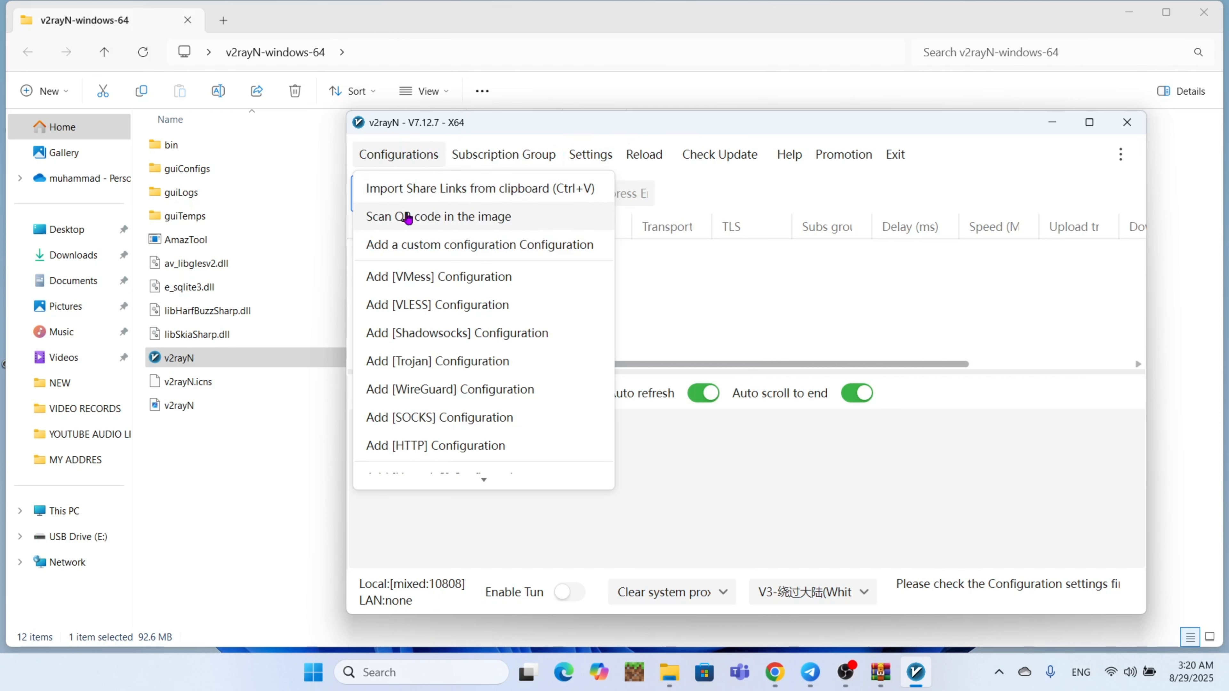
{"action": "left_click", "coordinate": [521, 125]}
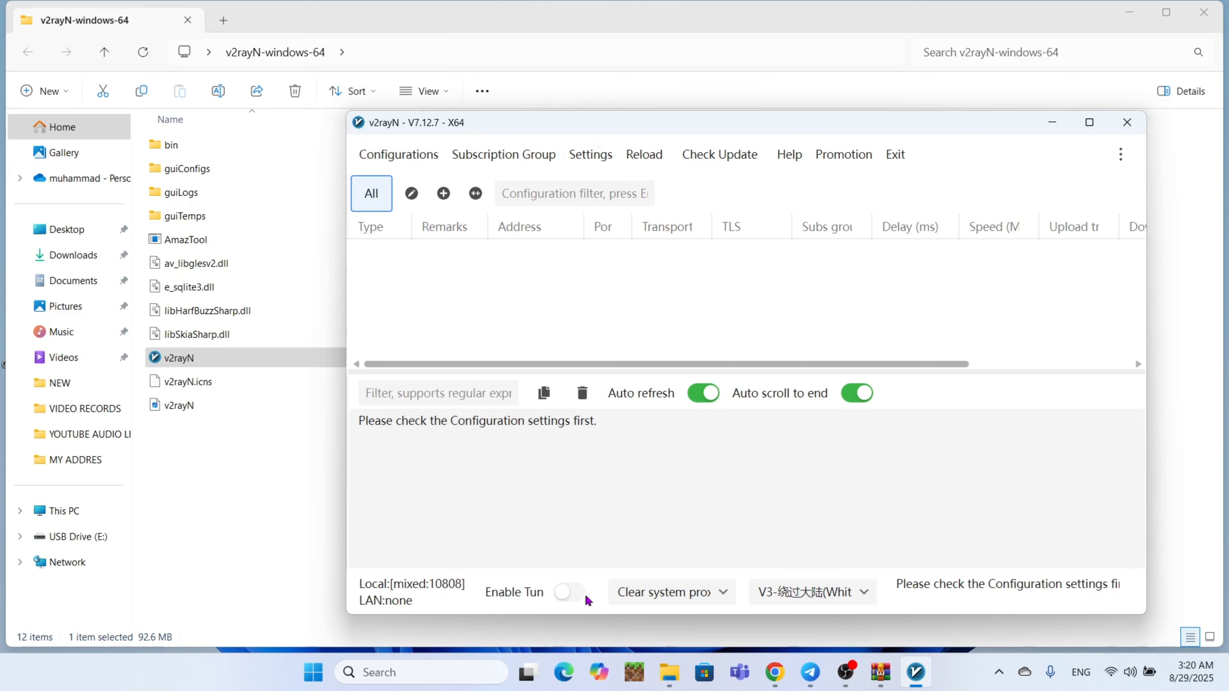
Switch to Telegram and copy the first Germany-location link from the Azarbaycan Cloud channel post.
{"action": "left_click", "coordinate": [811, 676]}
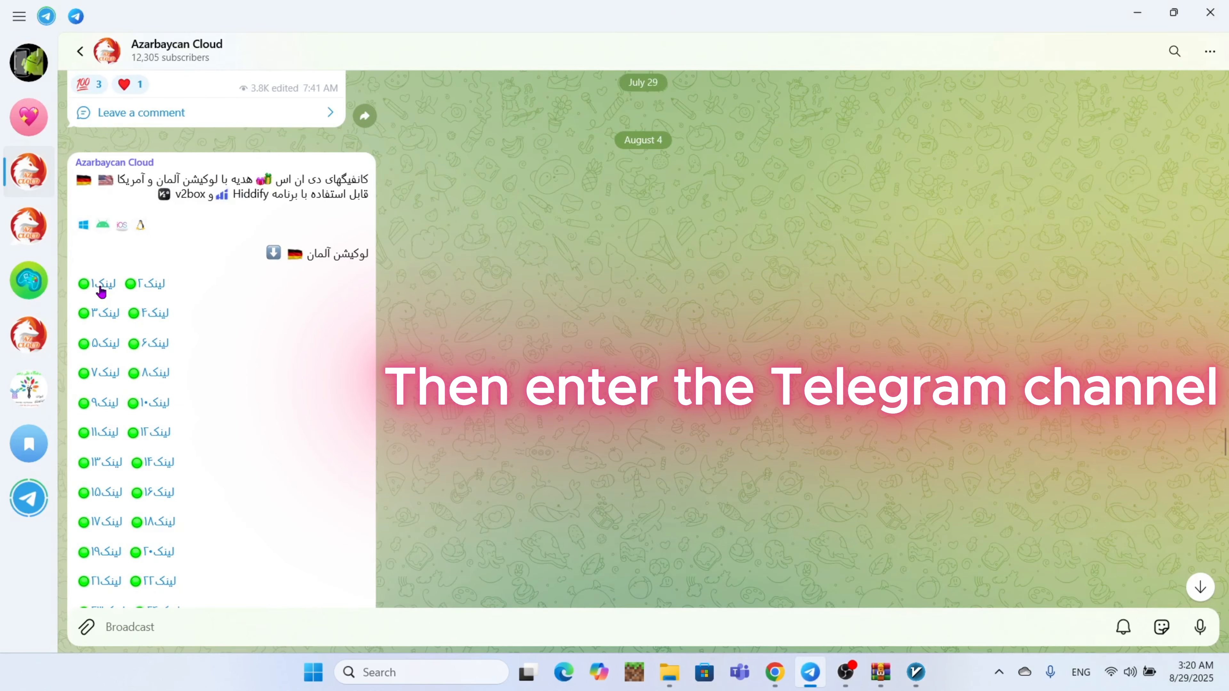
{"action": "right_click", "coordinate": [101, 290]}
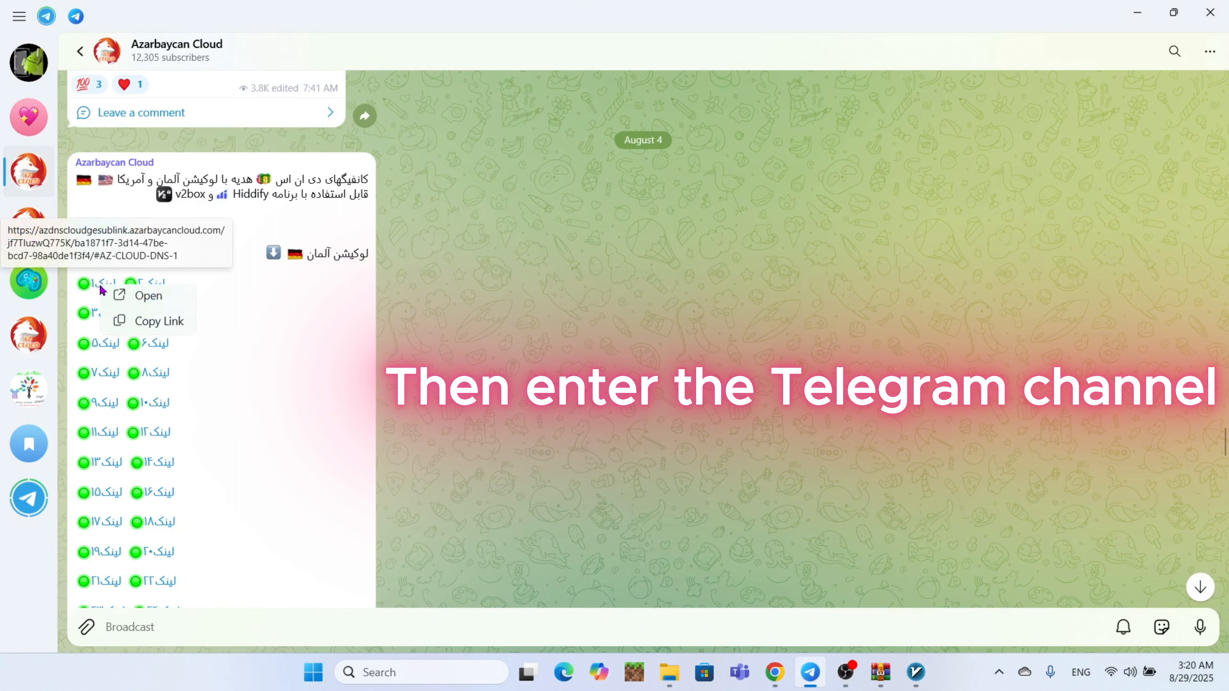
{"action": "left_click", "coordinate": [167, 323]}
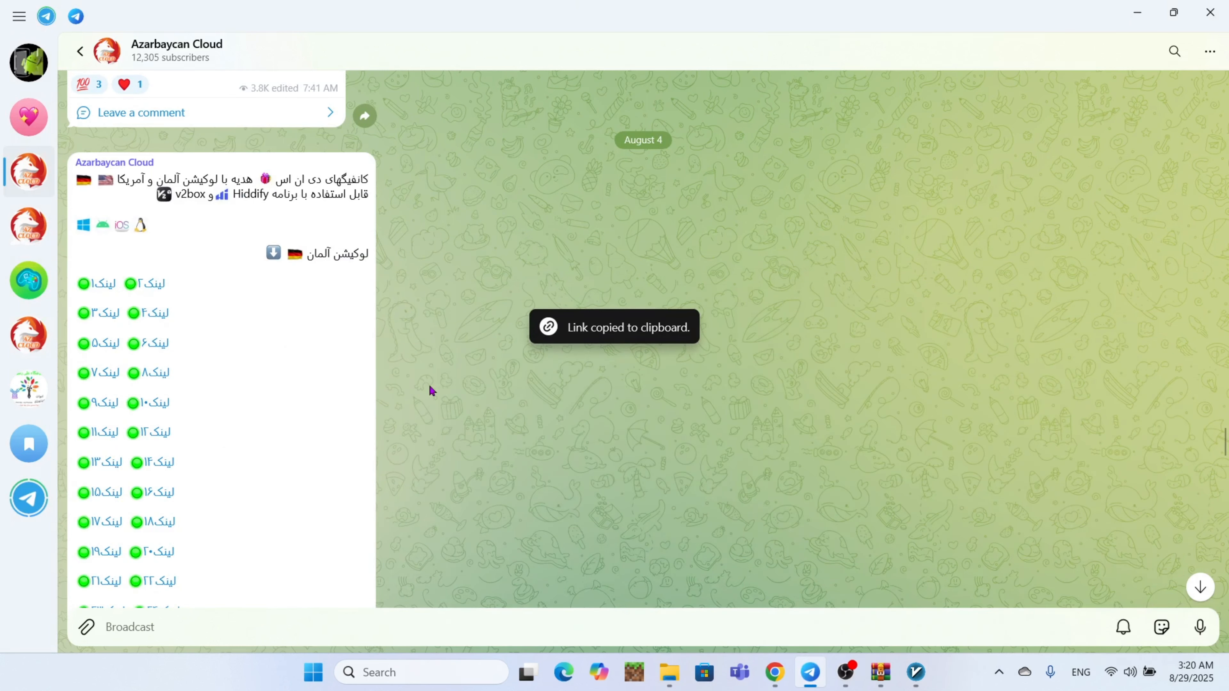
Switch to v2rayN, import the copied share link from the clipboard, and select the import_sub group.
{"action": "left_click", "coordinate": [915, 675]}
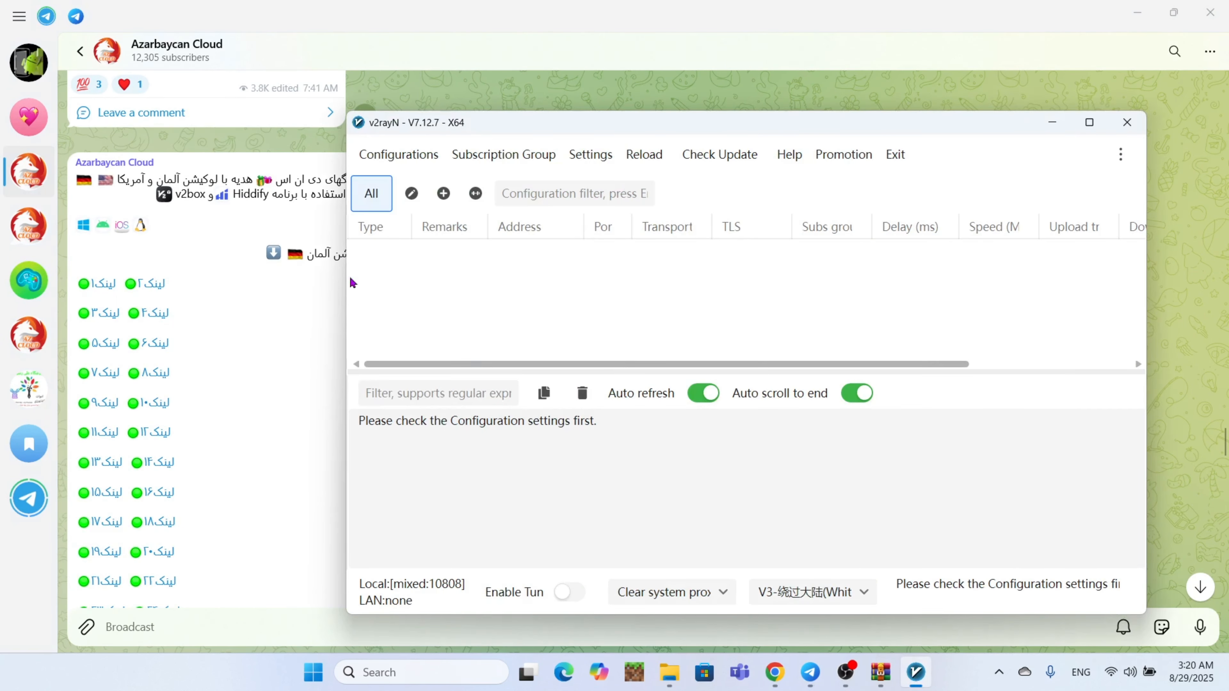
{"action": "left_click", "coordinate": [401, 155]}
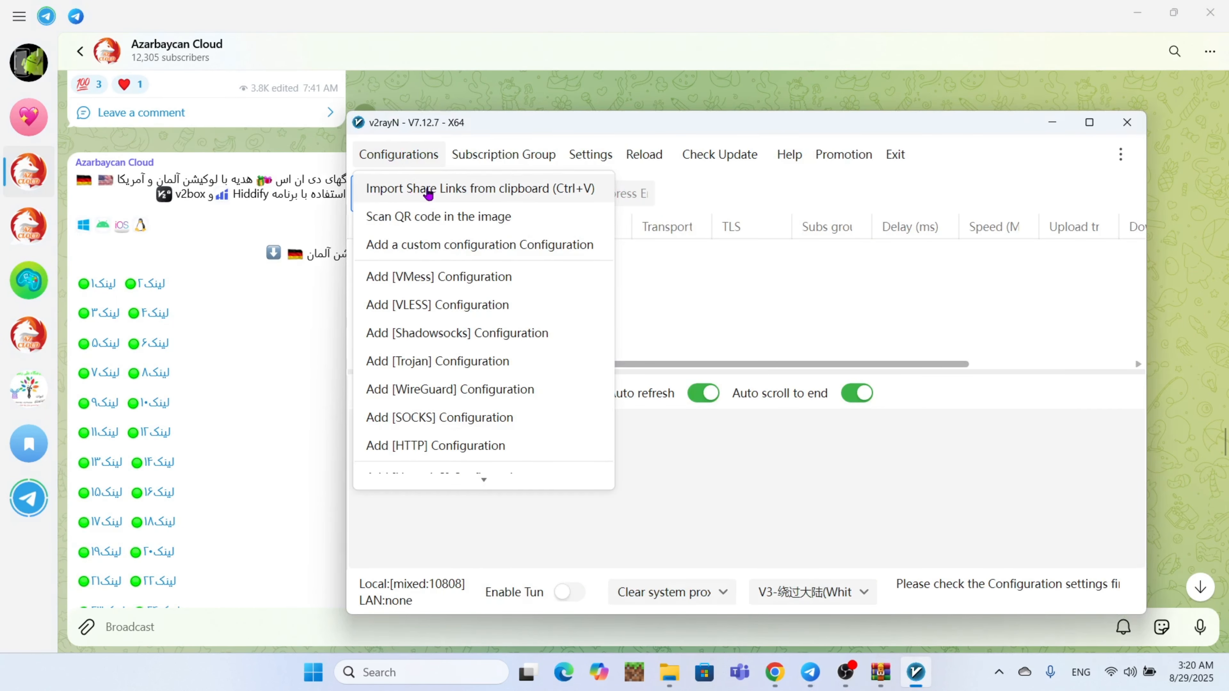
{"action": "left_click", "coordinate": [450, 190]}
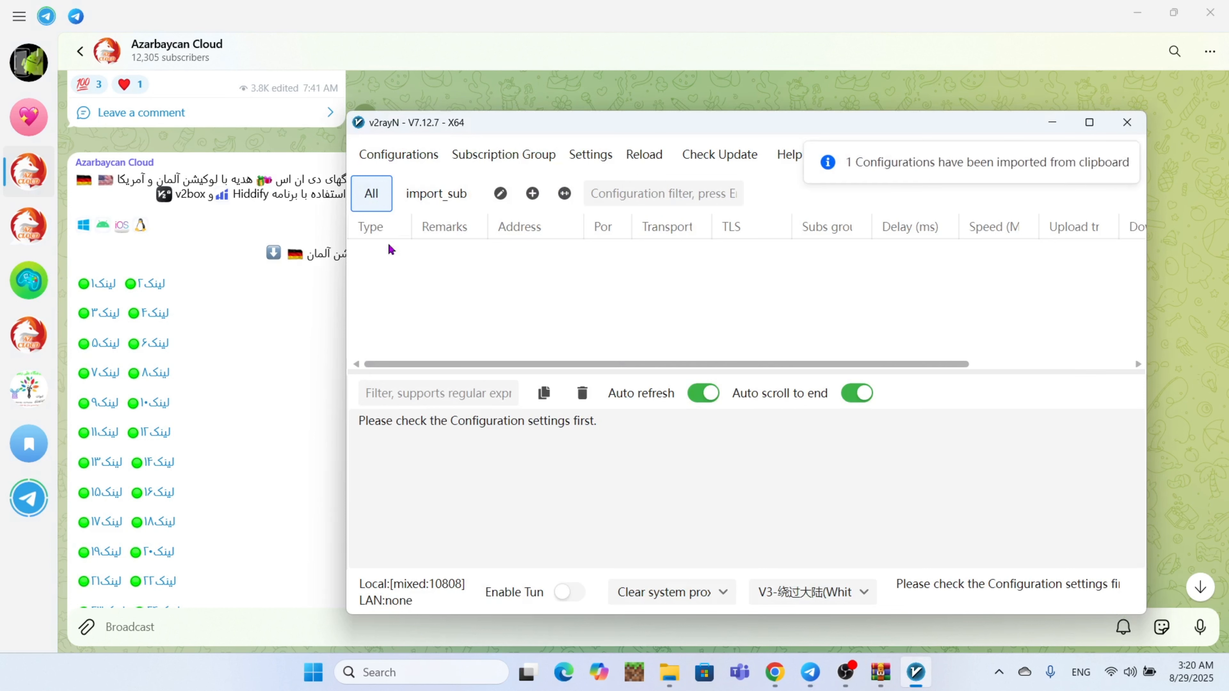
{"action": "left_click", "coordinate": [435, 195]}
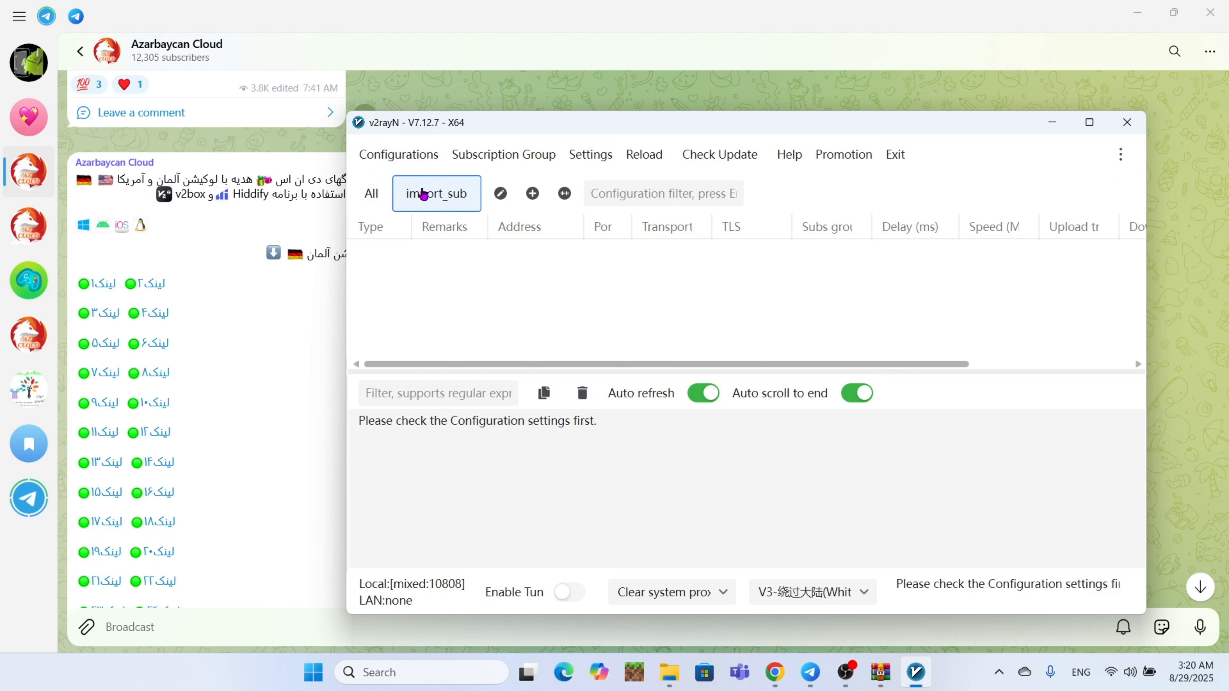
Update the subscriptions without proxy to load the import_sub group's configurations.
{"action": "left_click", "coordinate": [399, 155]}
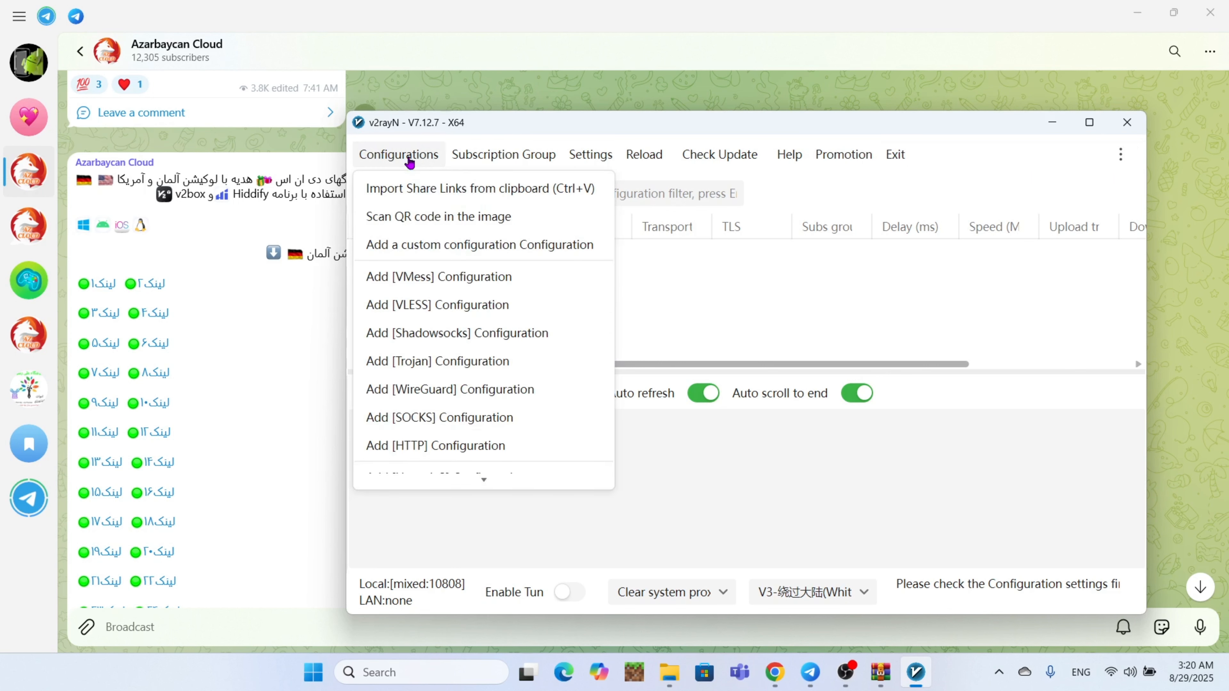
{"action": "left_click", "coordinate": [691, 283]}
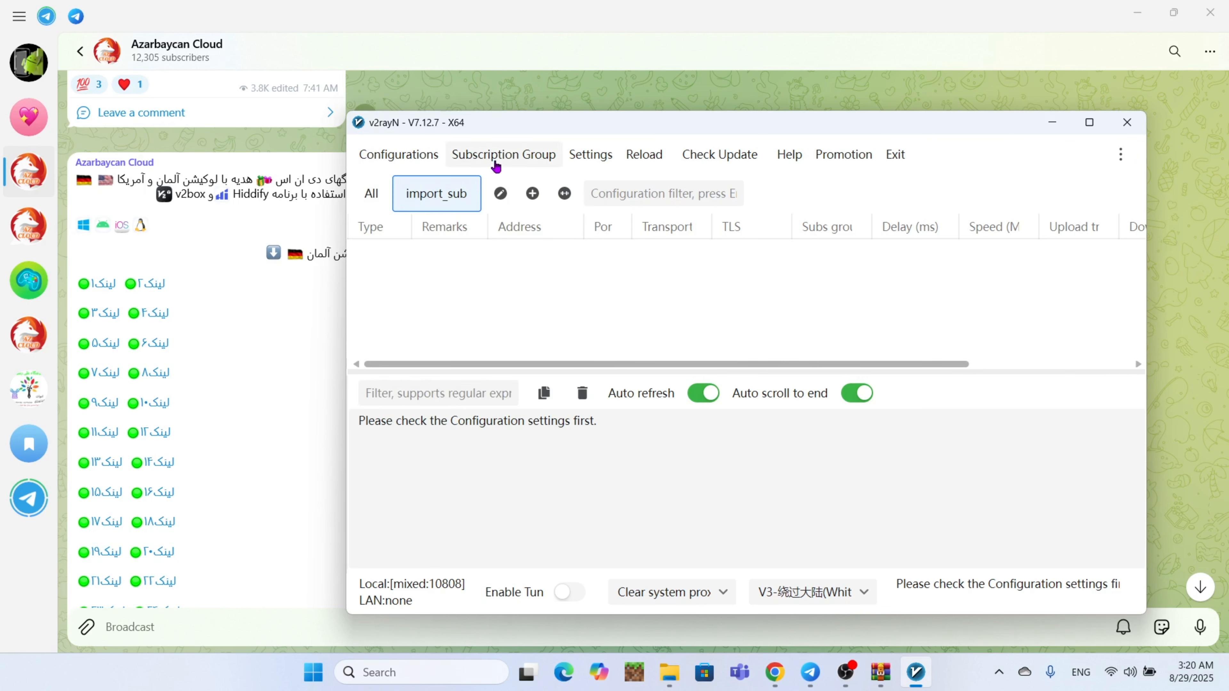
{"action": "left_click", "coordinate": [515, 161]}
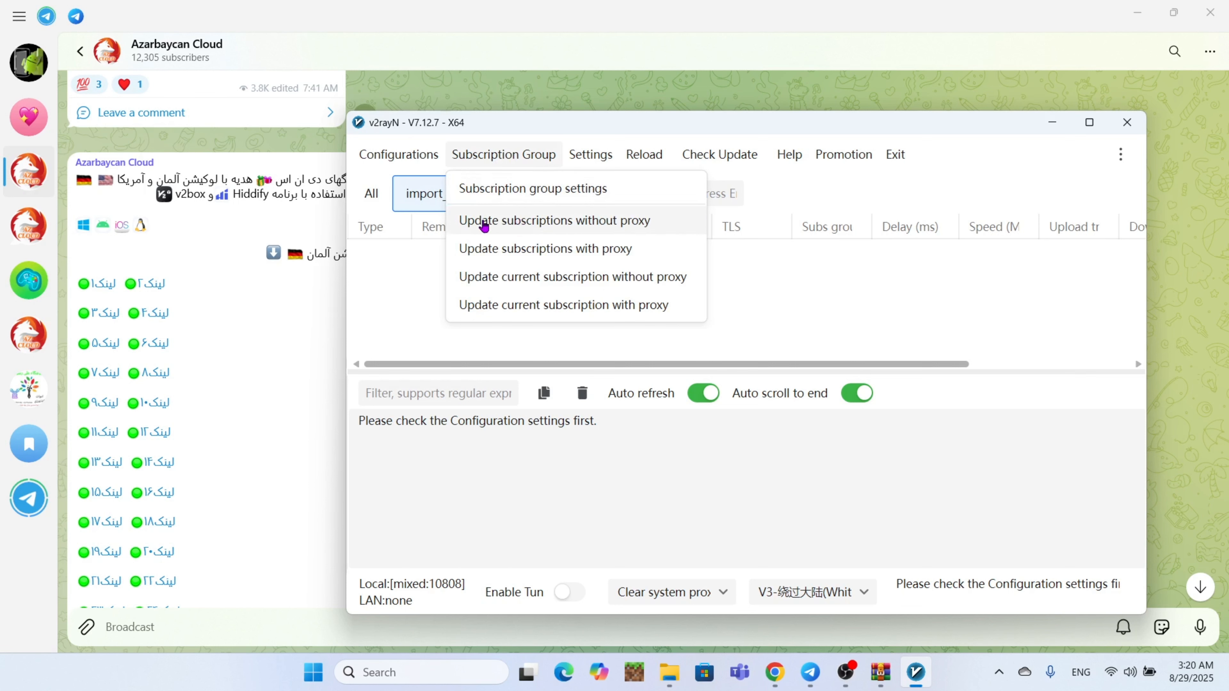
{"action": "left_click", "coordinate": [567, 224]}
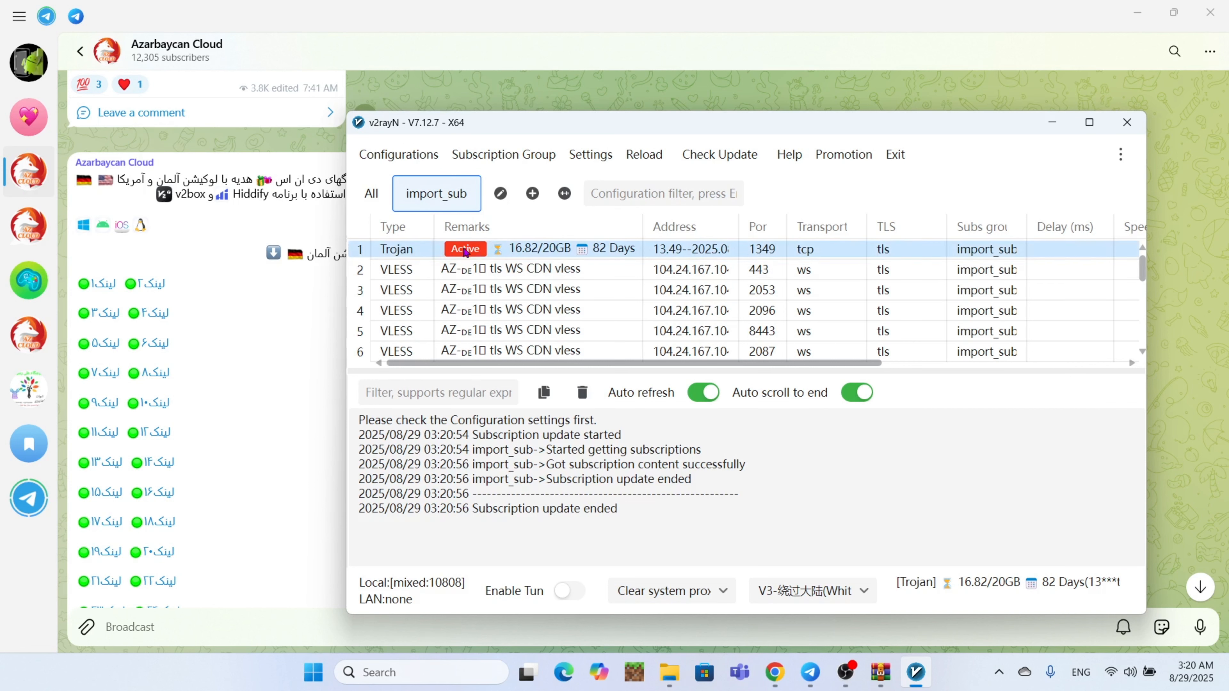
Look through the imported configurations and narrow the Remarks column of the list.
{"action": "scroll", "coordinate": [640, 260], "scroll_direction": "down", "scroll_amount": 5}
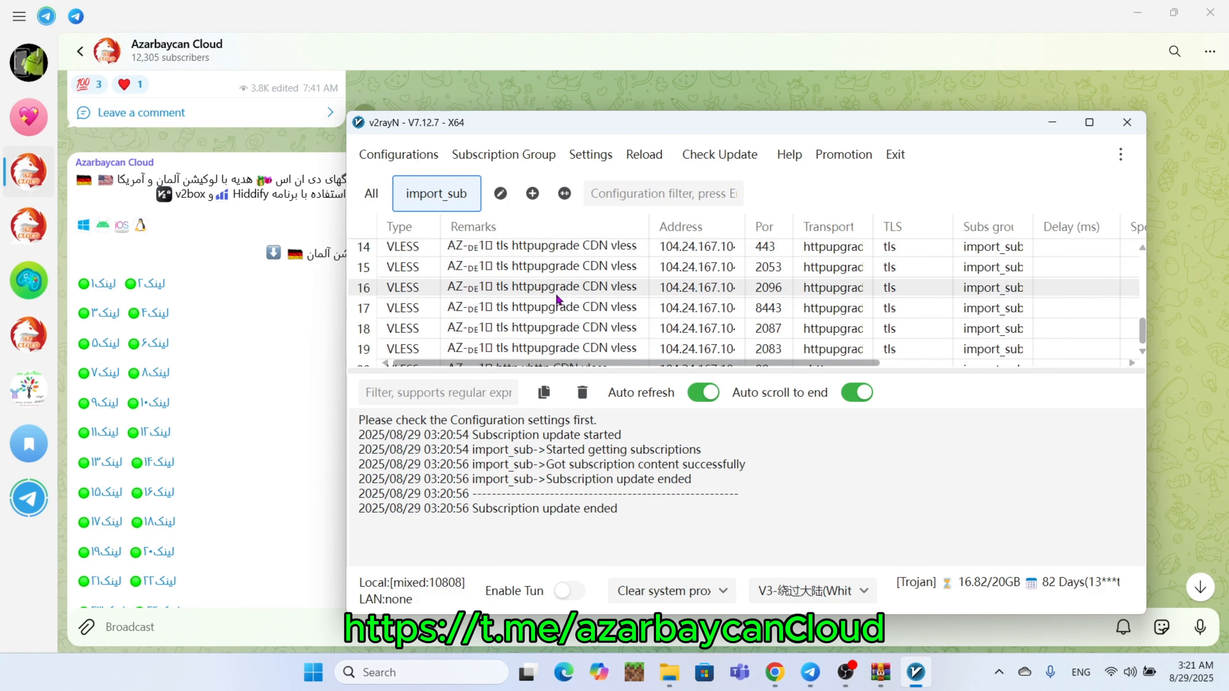
{"action": "left_click_drag", "start_coordinate": [644, 223], "coordinate": [580, 221]}
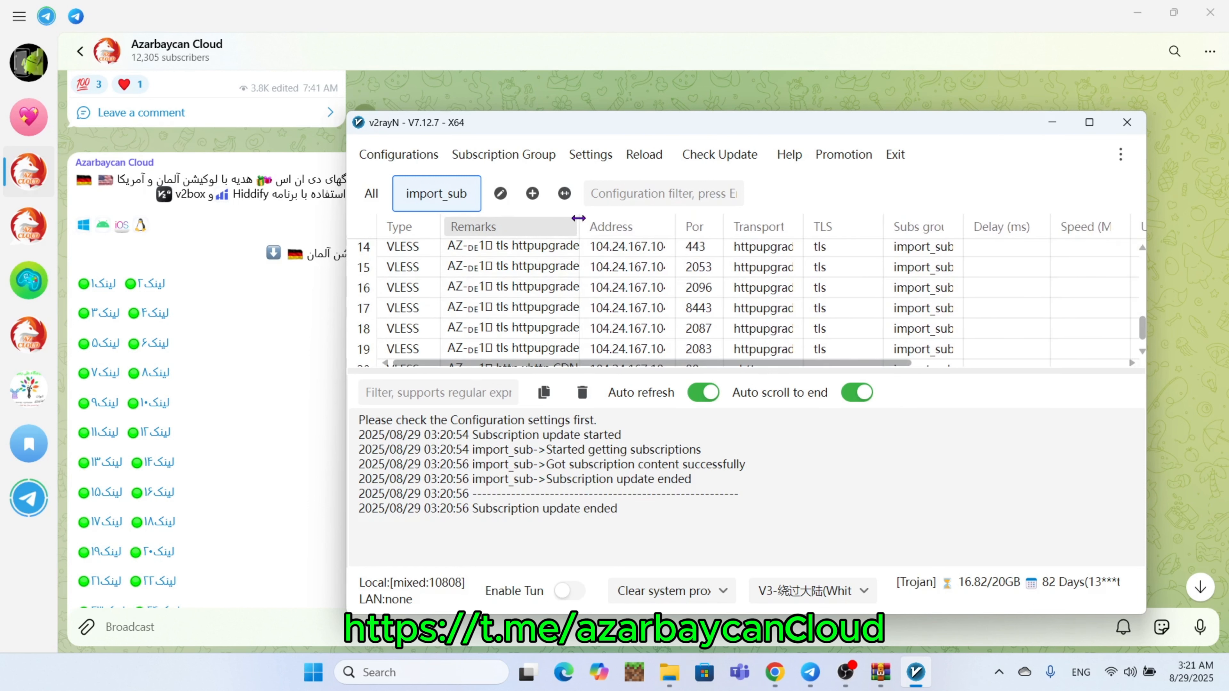
{"action": "scroll", "coordinate": [659, 294], "scroll_direction": "up", "scroll_amount": 5}
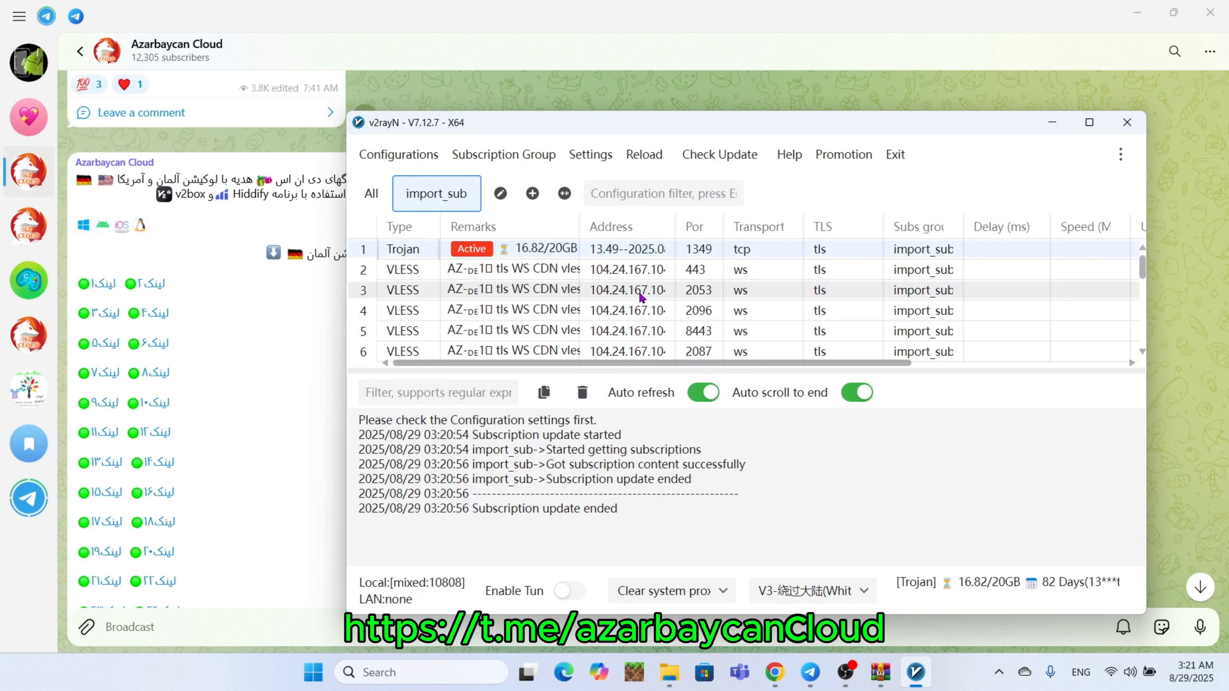
Select all configurations in the import_sub group, test them with tcping, and review their delays.
{"action": "right_click", "coordinate": [593, 254]}
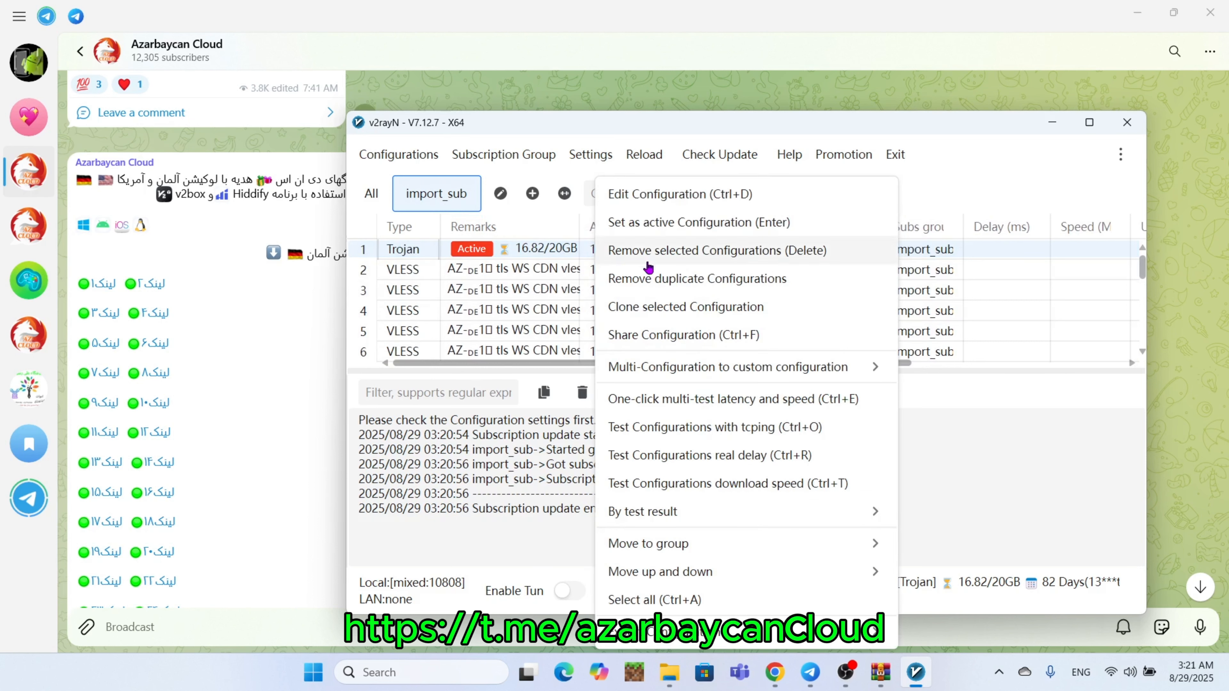
{"action": "left_click", "coordinate": [658, 600]}
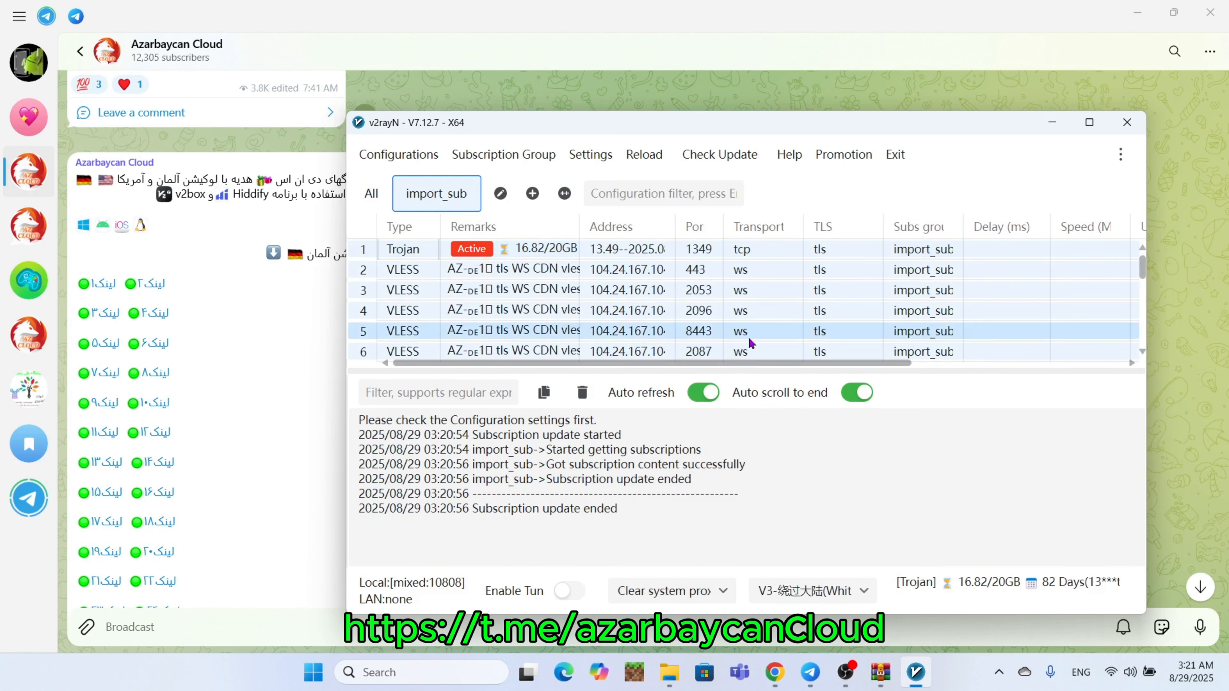
{"action": "right_click", "coordinate": [625, 270]}
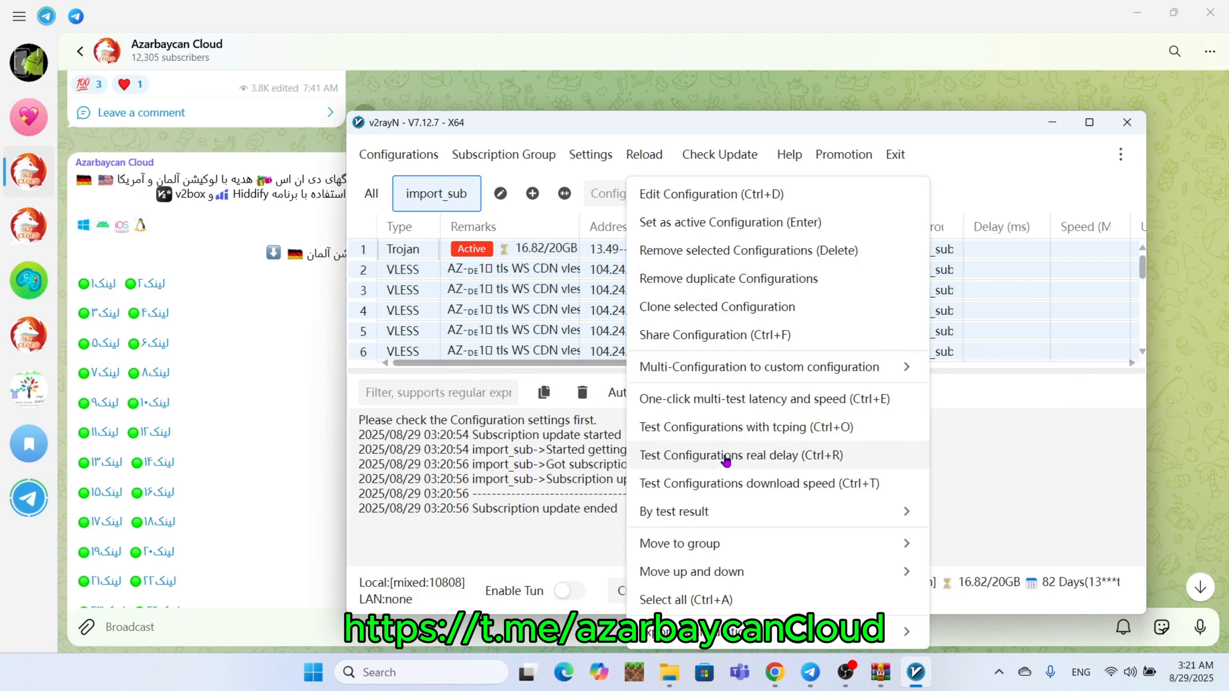
{"action": "left_click", "coordinate": [764, 428]}
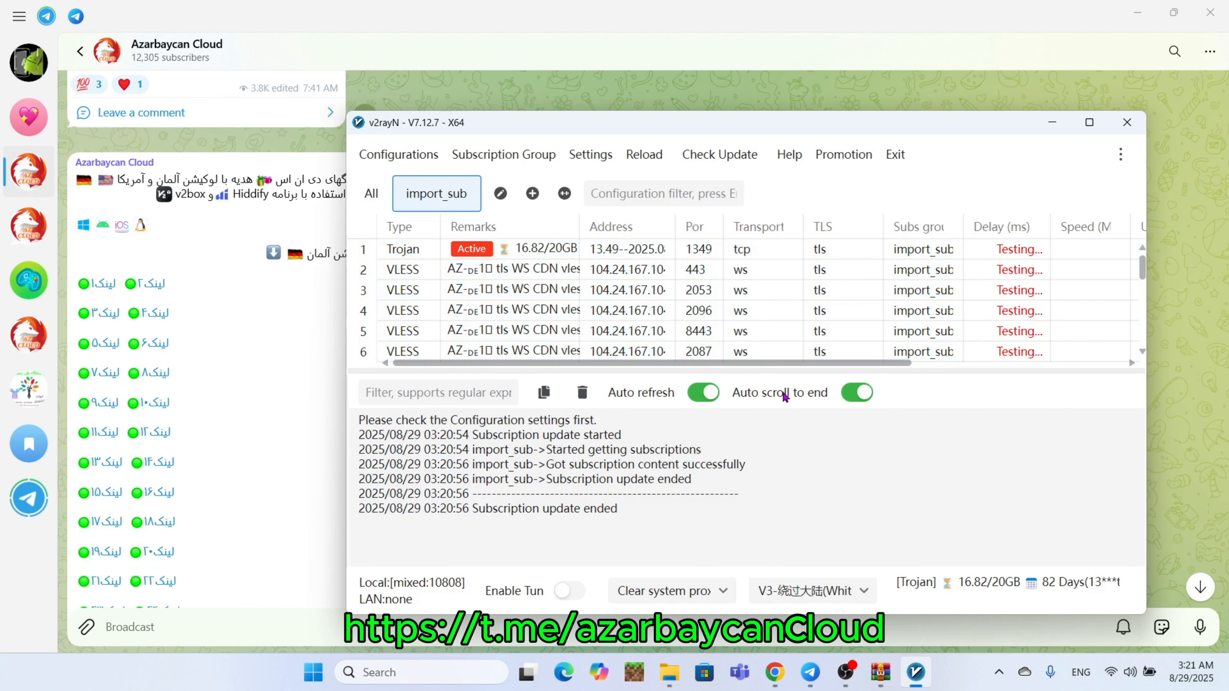
{"action": "scroll", "coordinate": [1011, 291], "scroll_direction": "down", "scroll_amount": 3}
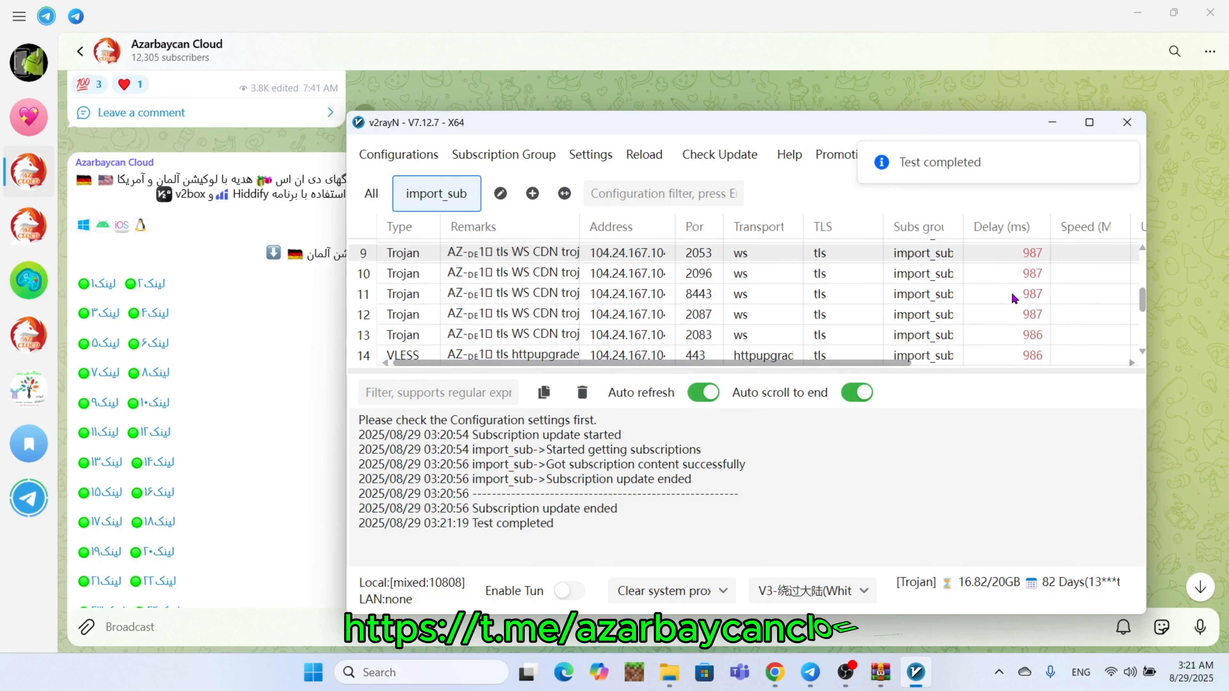
{"action": "scroll", "coordinate": [1012, 291], "scroll_direction": "down", "scroll_amount": 2}
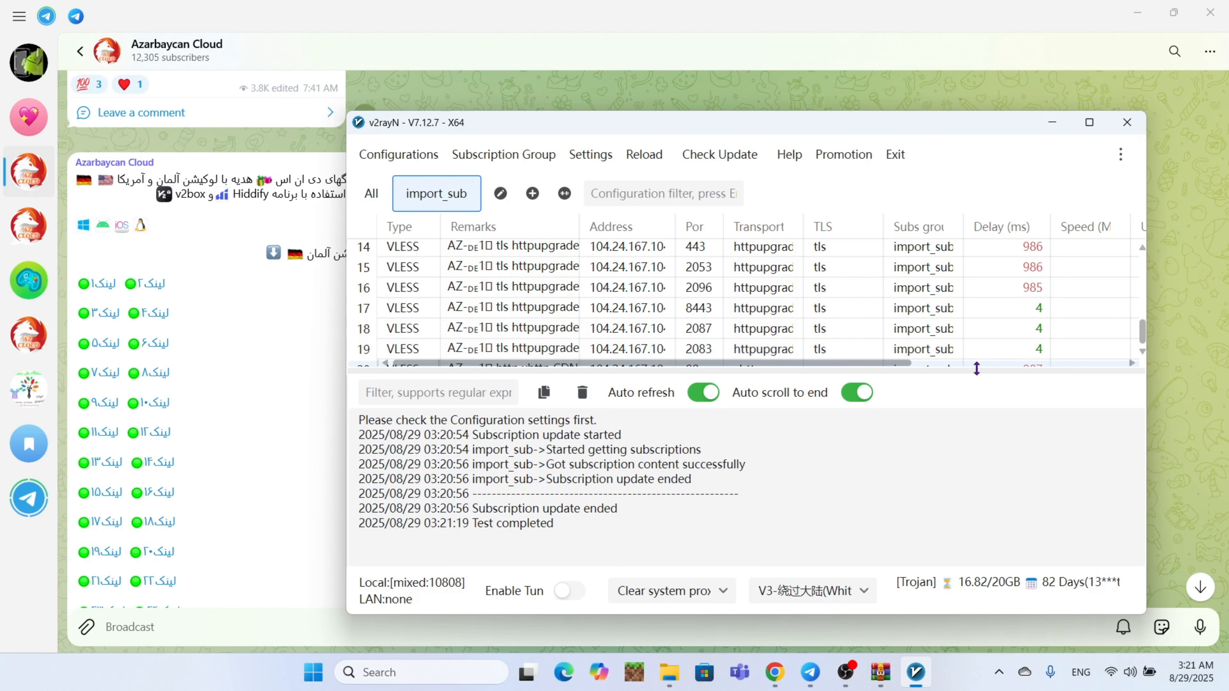
Enlarge the configuration list area by shrinking the log area and return to the start of the list.
{"action": "left_click_drag", "start_coordinate": [973, 370], "coordinate": [966, 454]}
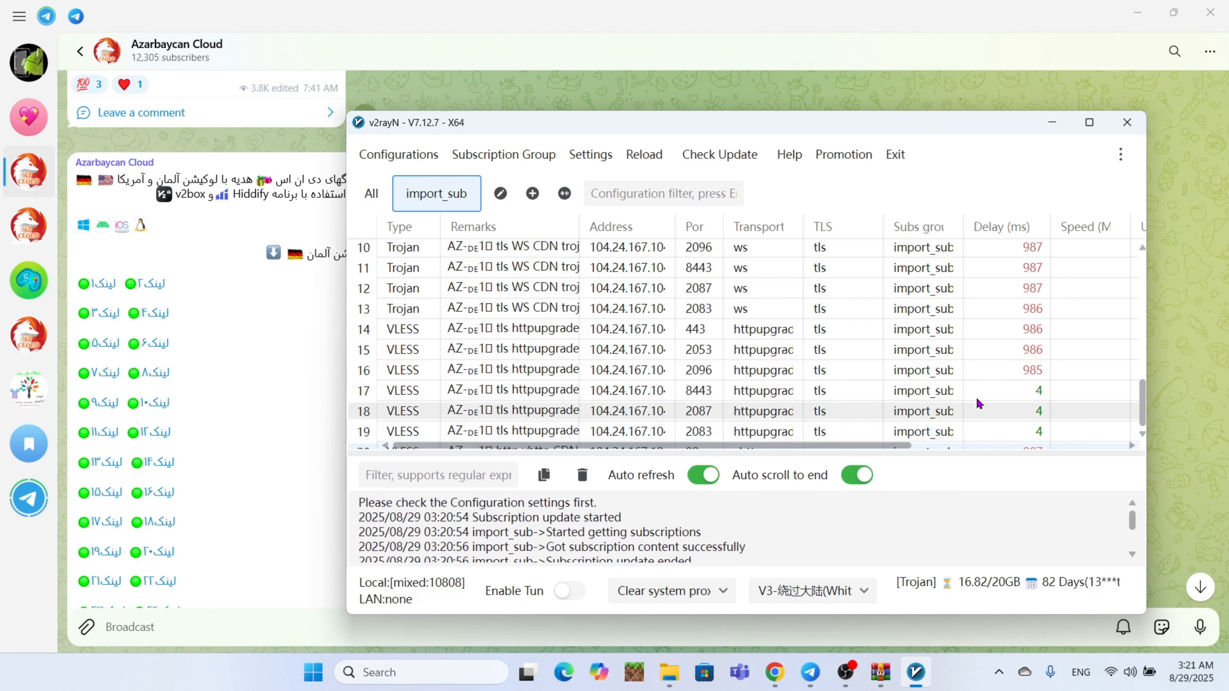
{"action": "scroll", "coordinate": [975, 396], "scroll_direction": "up", "scroll_amount": 1}
{"action": "scroll", "coordinate": [976, 400], "scroll_direction": "up", "scroll_amount": 3}
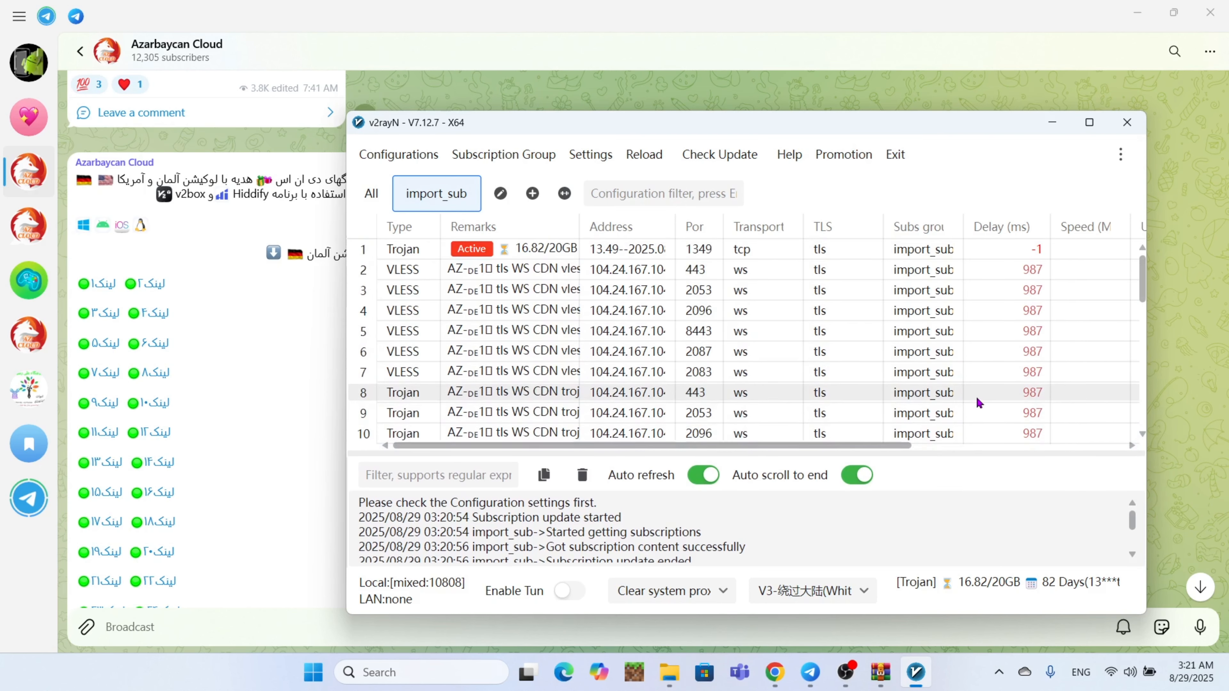
Select all configurations again, test their real delay, and review the results across the list.
{"action": "left_click", "coordinate": [537, 271]}
{"action": "right_click", "coordinate": [537, 270]}
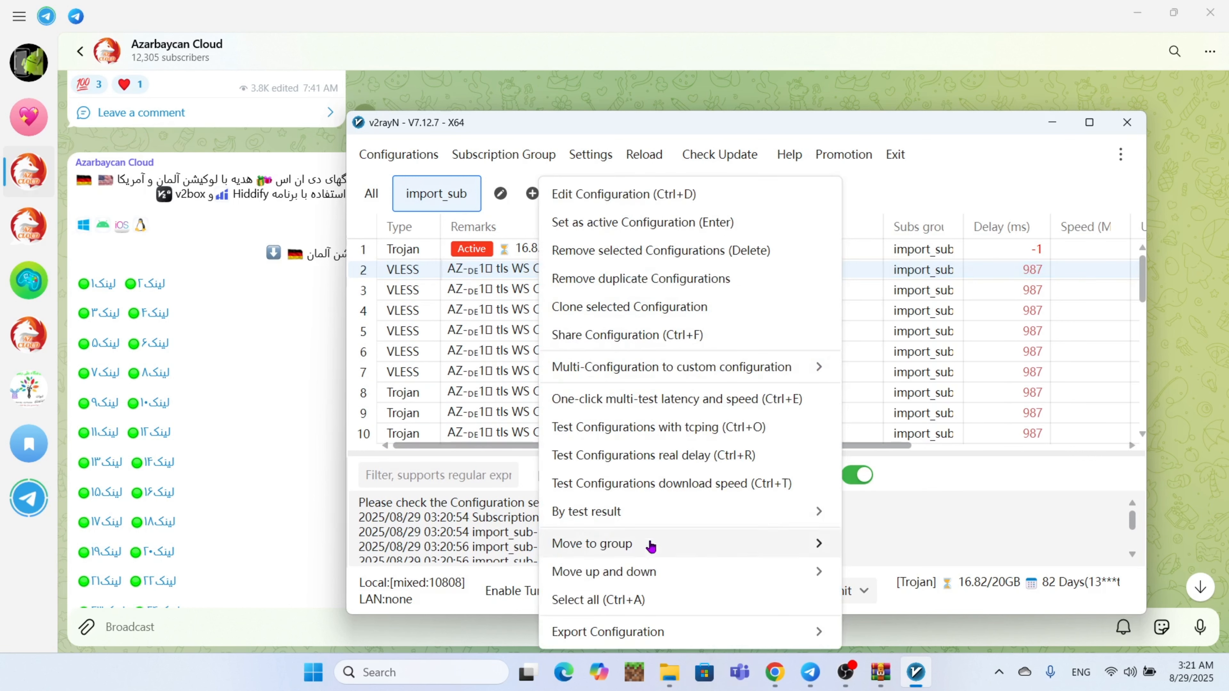
{"action": "left_click", "coordinate": [600, 598]}
{"action": "right_click", "coordinate": [602, 274]}
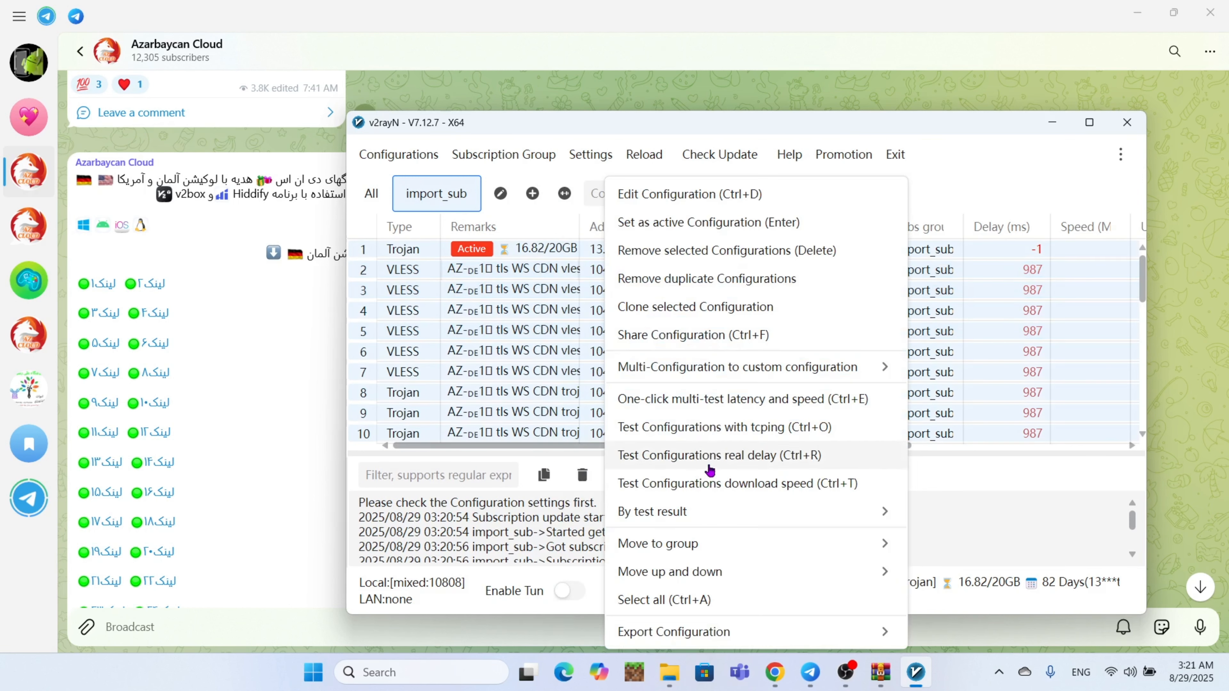
{"action": "left_click", "coordinate": [709, 456]}
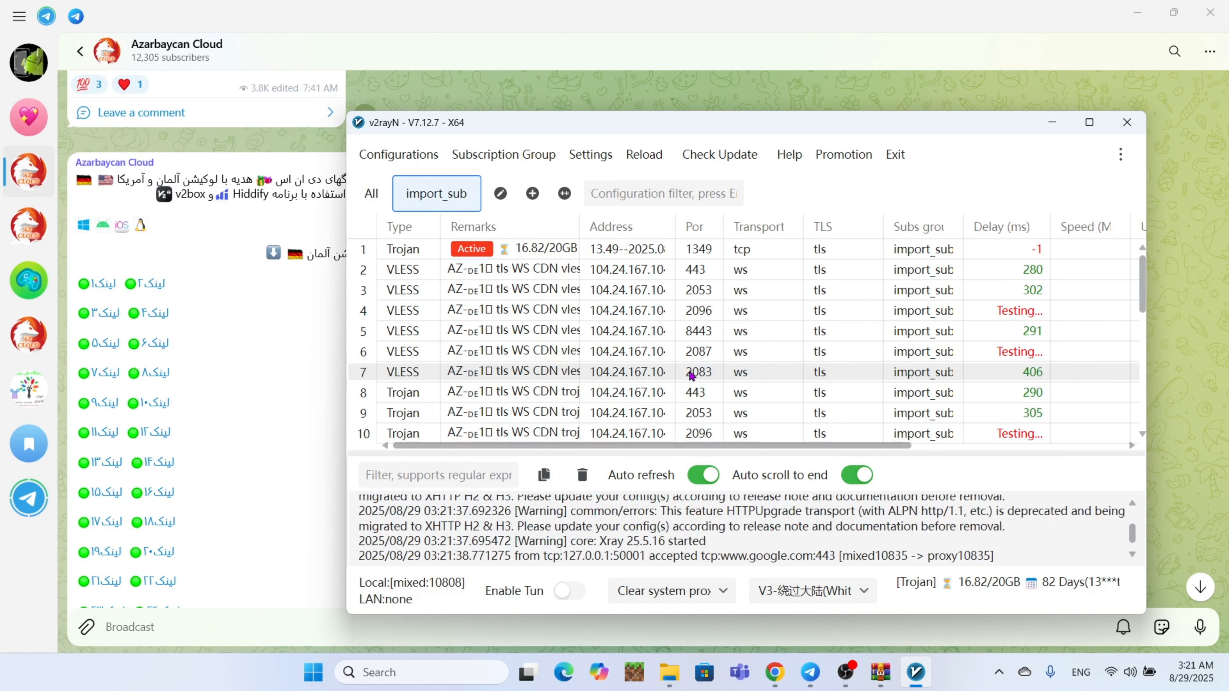
{"action": "scroll", "coordinate": [691, 375], "scroll_direction": "down", "scroll_amount": 3}
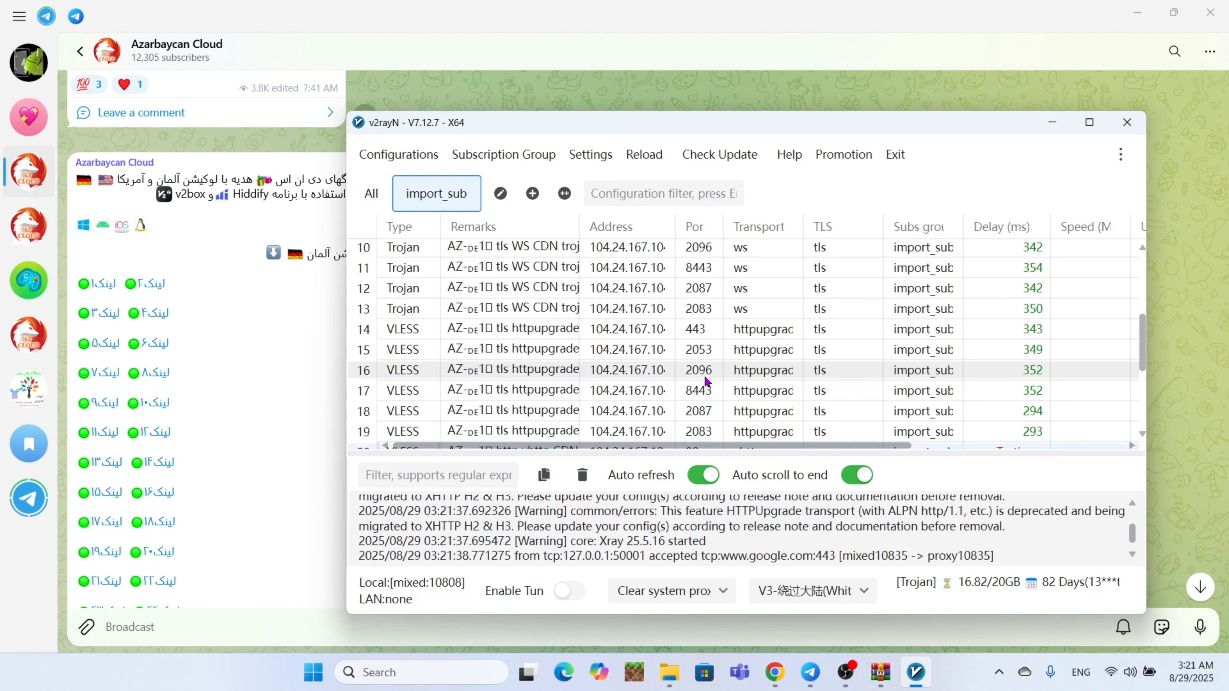
{"action": "scroll", "coordinate": [705, 380], "scroll_direction": "up", "scroll_amount": 3}
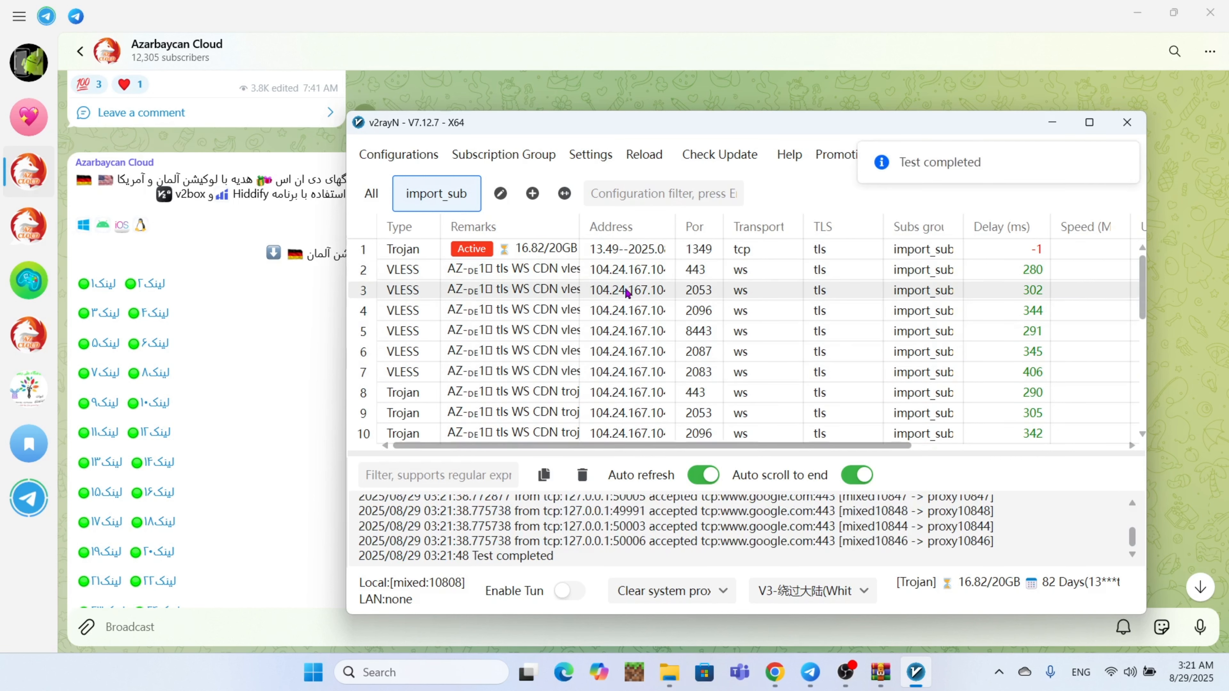
Make the second configuration, VLESS on port 443, the active one and switch the proxy mode to Set system proxy.
{"action": "right_click", "coordinate": [608, 271]}
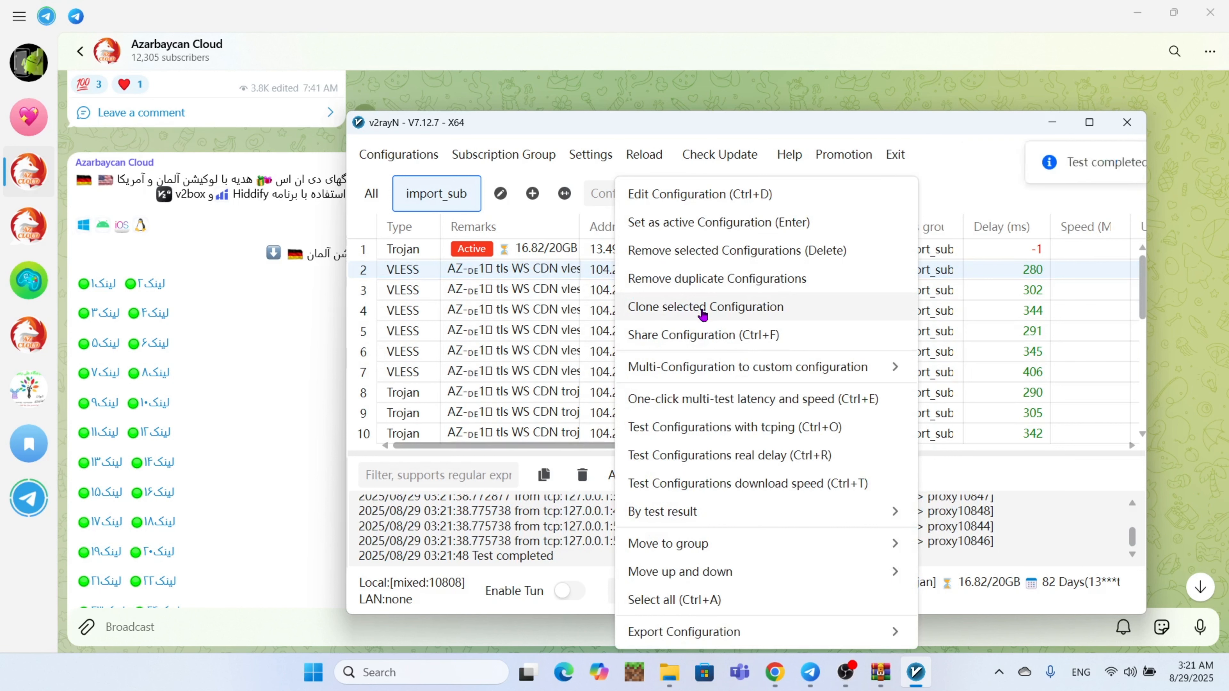
{"action": "left_click", "coordinate": [796, 223]}
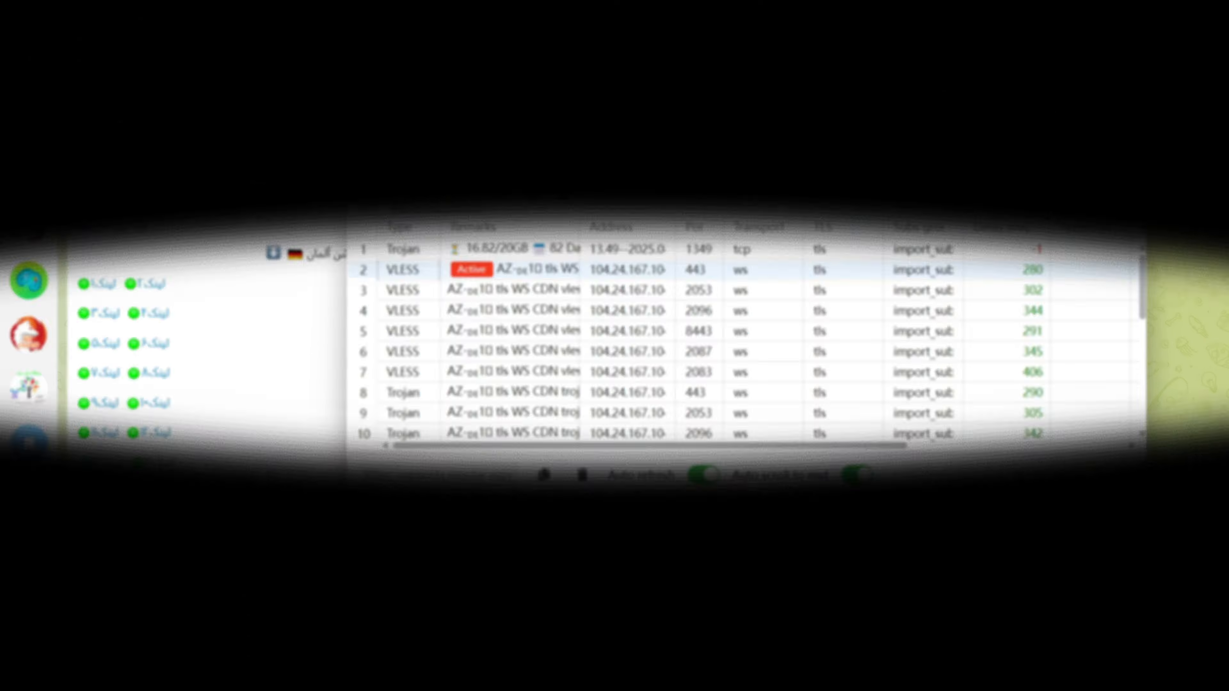
{"action": "left_click", "coordinate": [723, 593]}
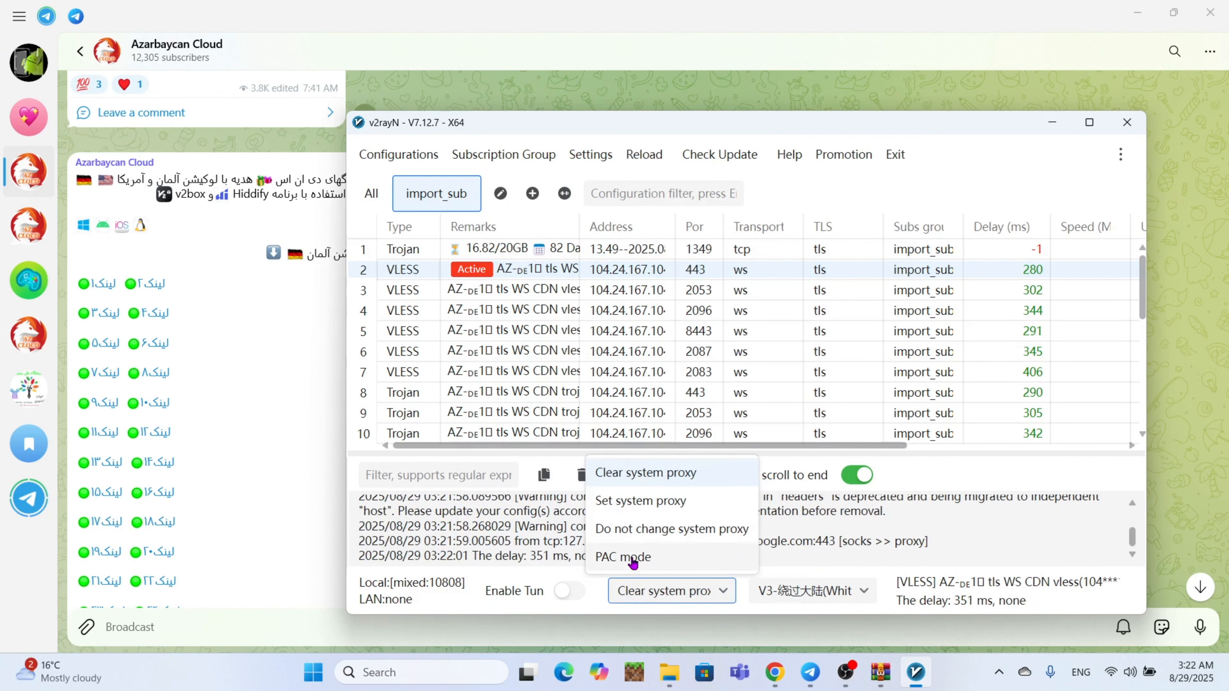
{"action": "left_click", "coordinate": [626, 504]}
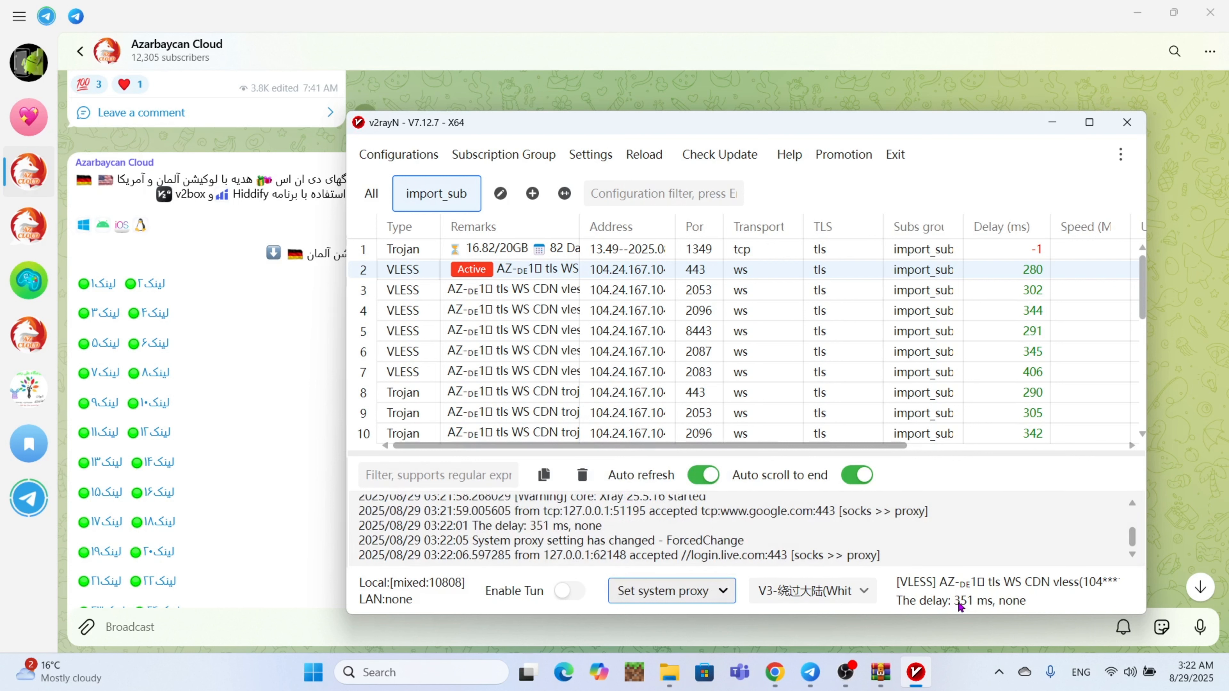
Recheck the active configuration's connection delay three times.
{"action": "left_click", "coordinate": [970, 603]}
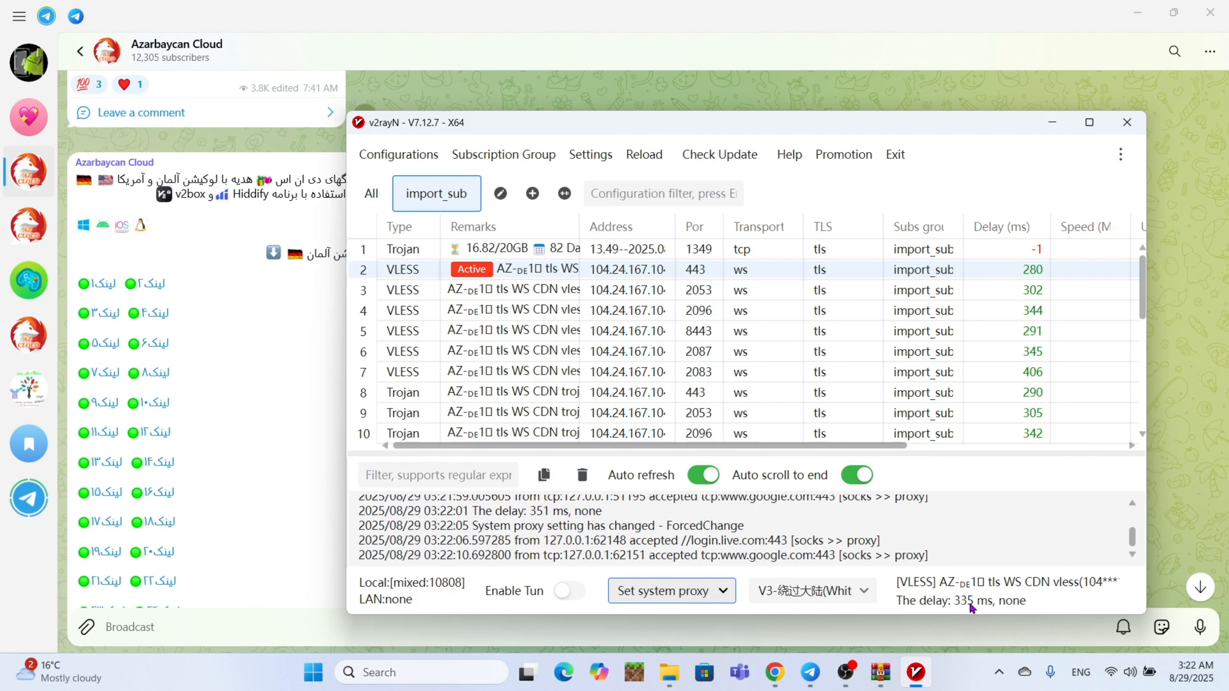
{"action": "left_click", "coordinate": [969, 602]}
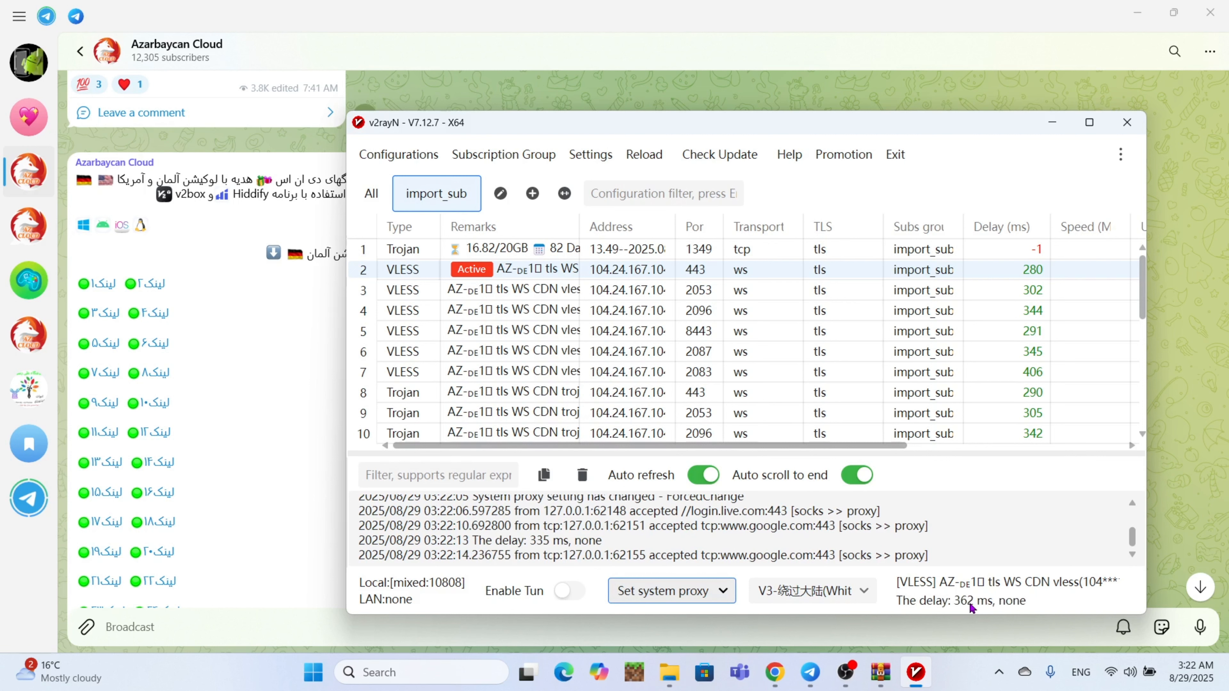
{"action": "left_click", "coordinate": [972, 607]}
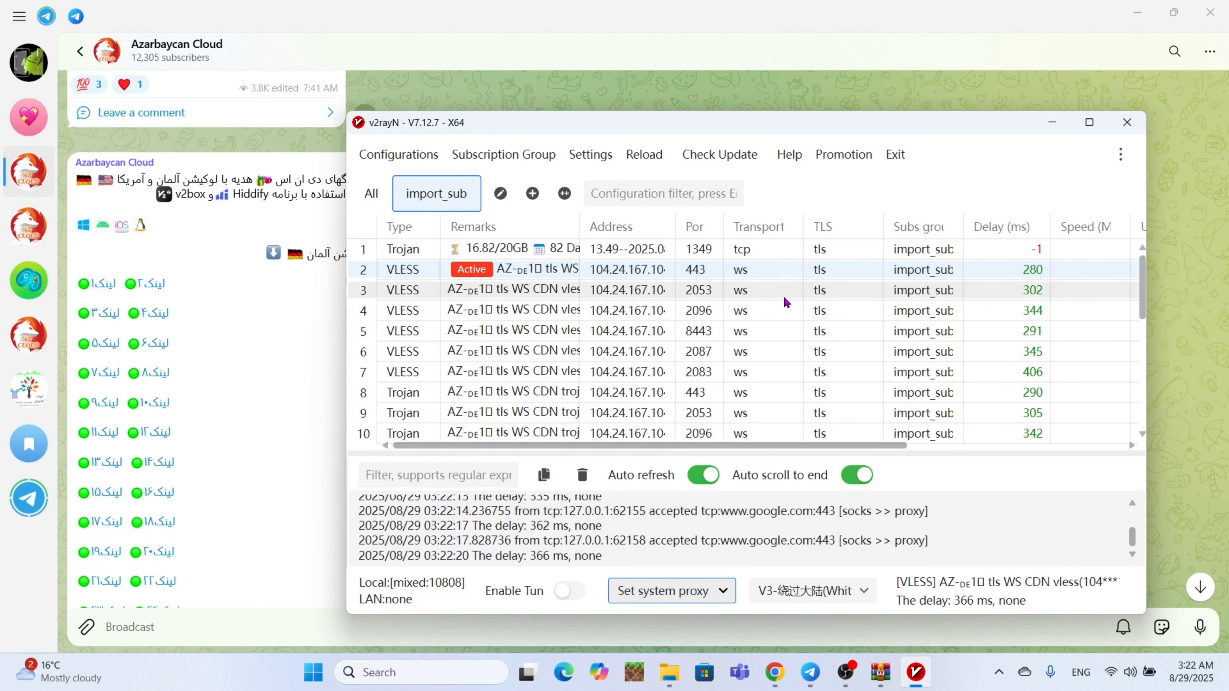
Test the download speed of the active VLESS configuration and view its speed and traffic columns.
{"action": "right_click", "coordinate": [739, 270]}
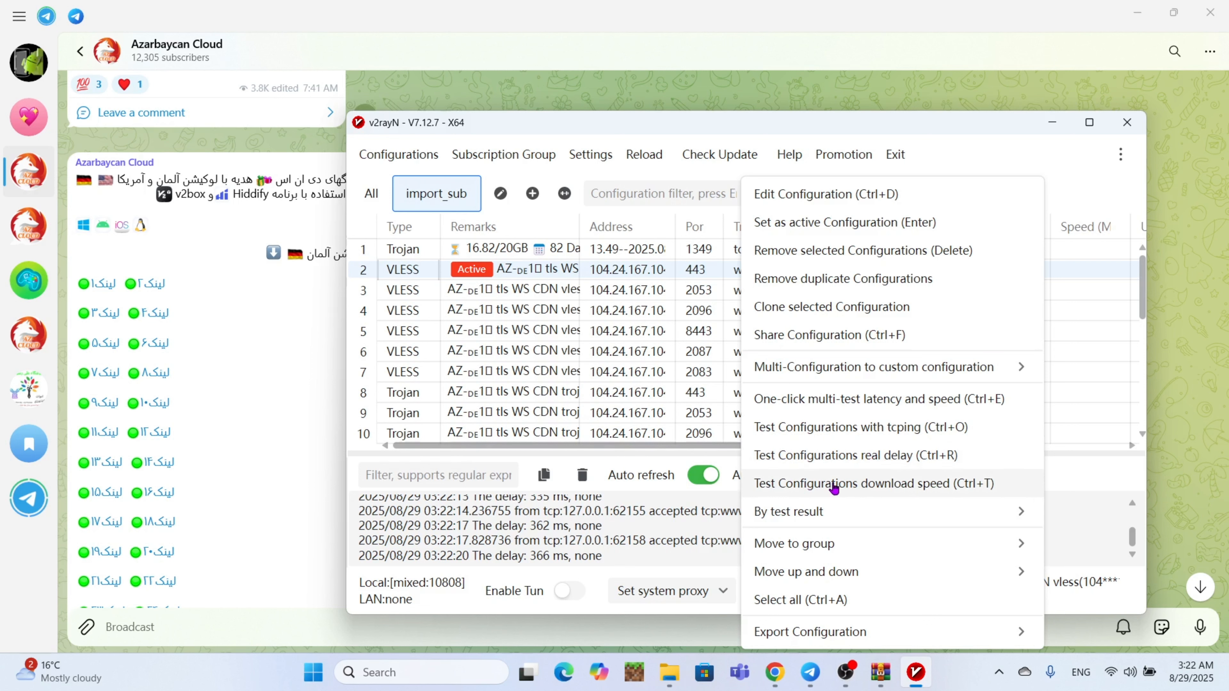
{"action": "left_click", "coordinate": [834, 484]}
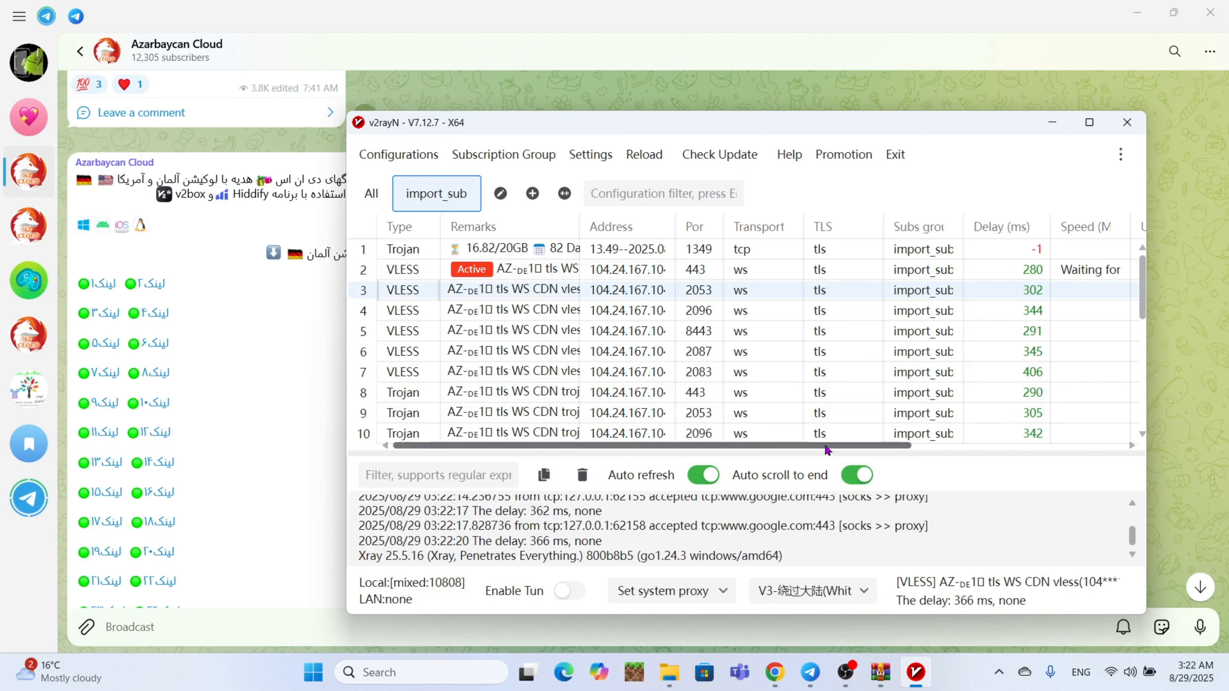
{"action": "left_click_drag", "start_coordinate": [827, 449], "coordinate": [1055, 455]}
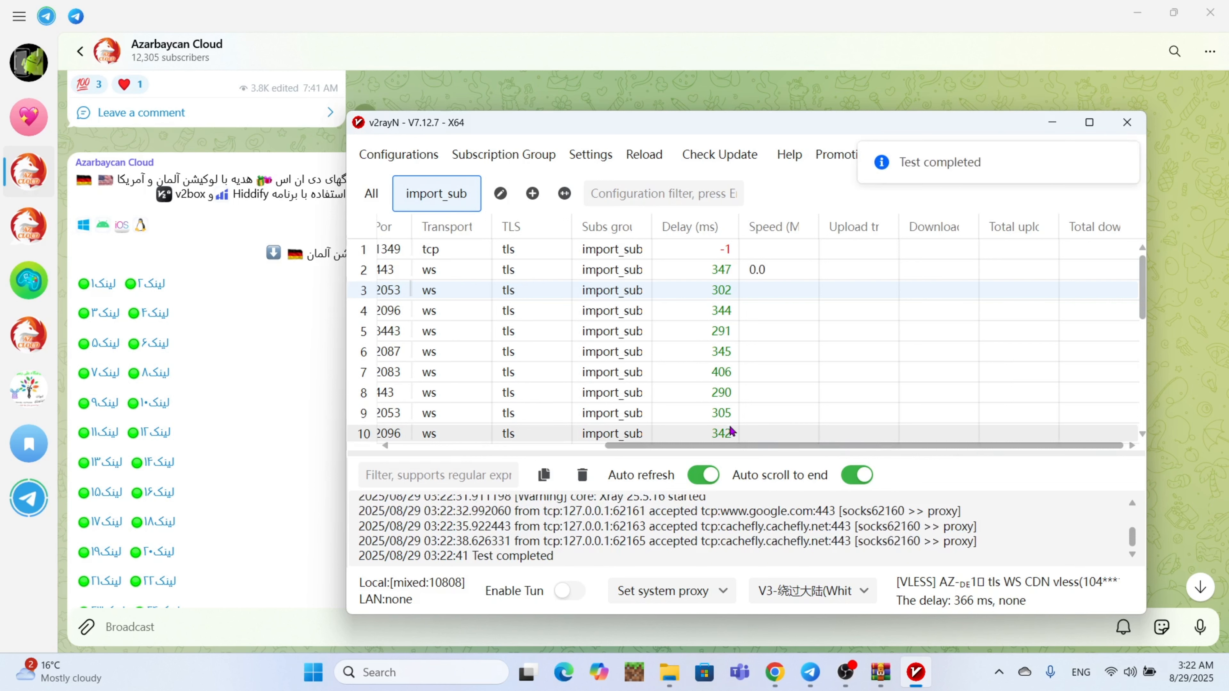
{"action": "left_click_drag", "start_coordinate": [711, 446], "coordinate": [417, 411]}
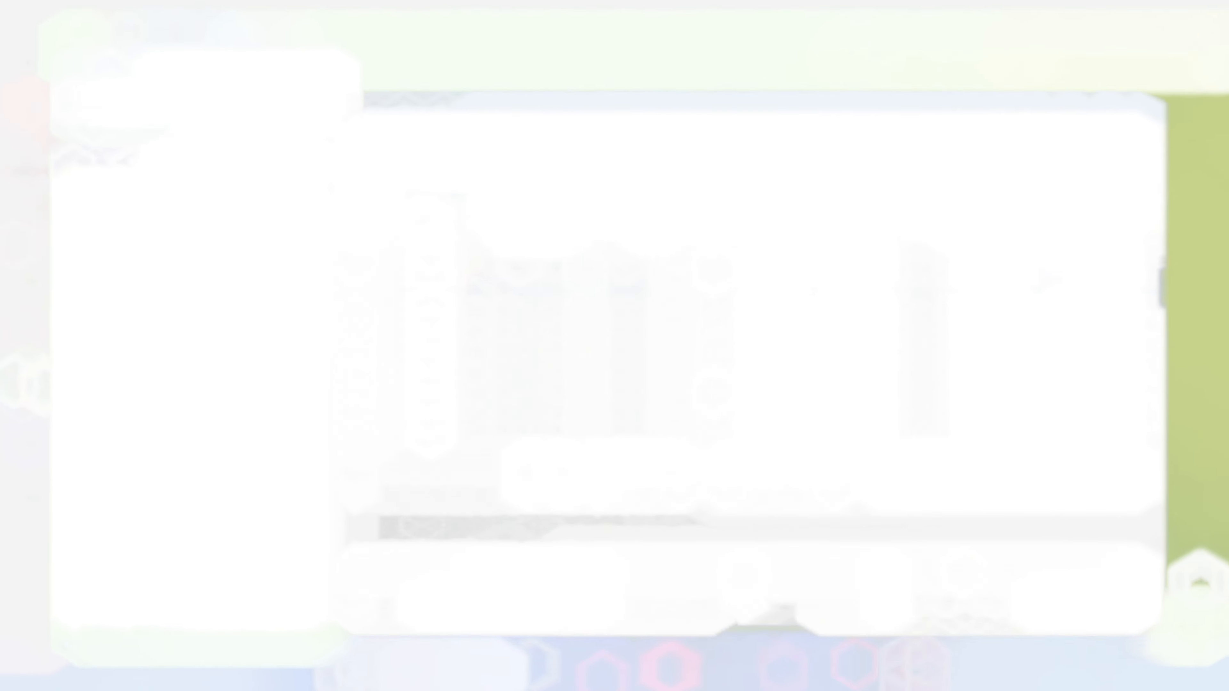
Switch the proxy mode to Clear system proxy.
{"action": "left_click", "coordinate": [726, 595]}
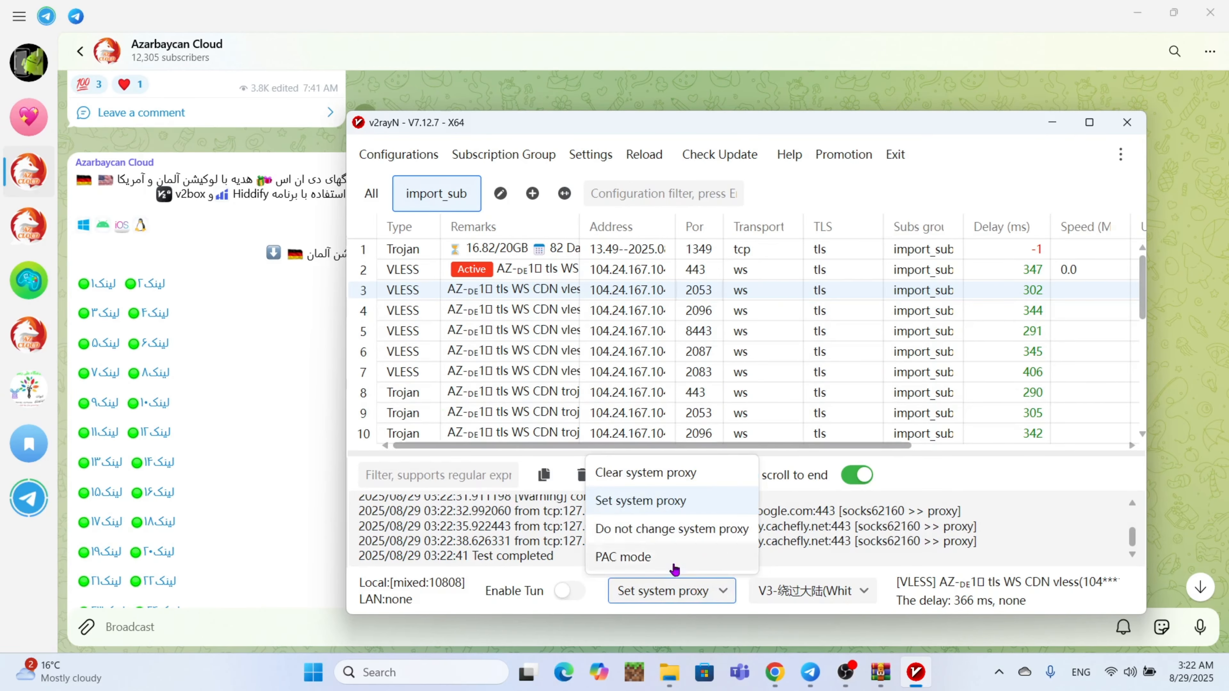
{"action": "left_click", "coordinate": [628, 478]}
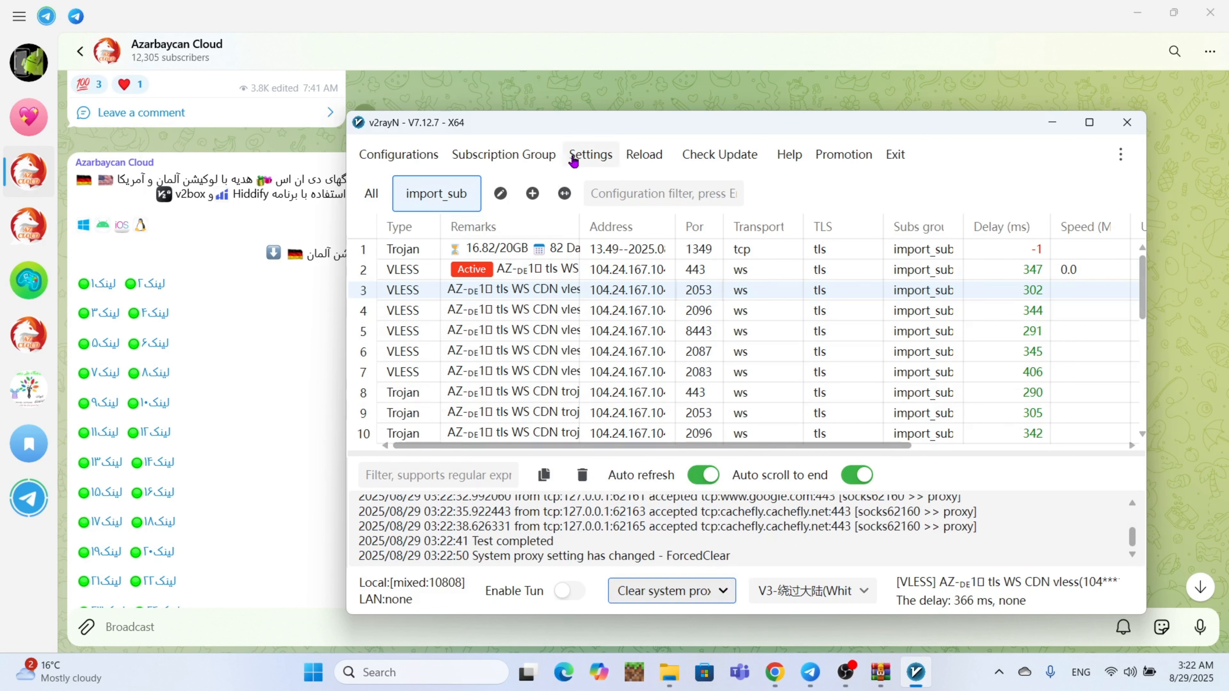
Open the DNS settings, look over the sing-box and V2ray DNS pages, and close the dialog without saving.
{"action": "left_click", "coordinate": [584, 155]}
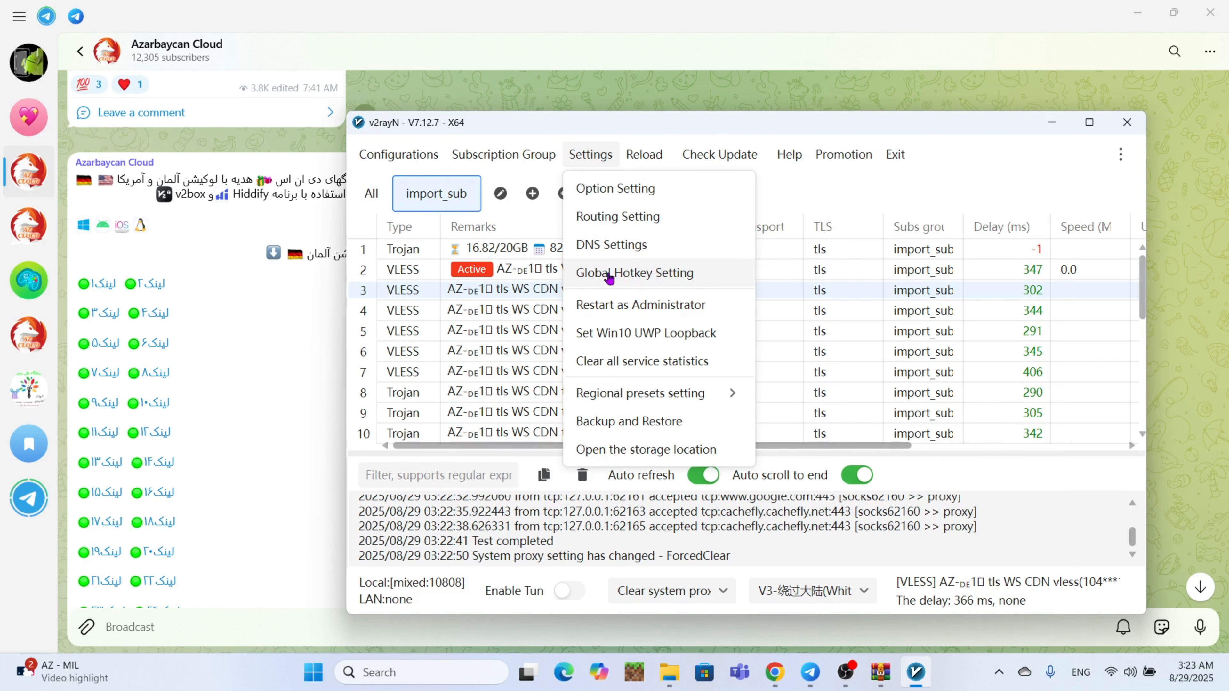
{"action": "left_click", "coordinate": [596, 245]}
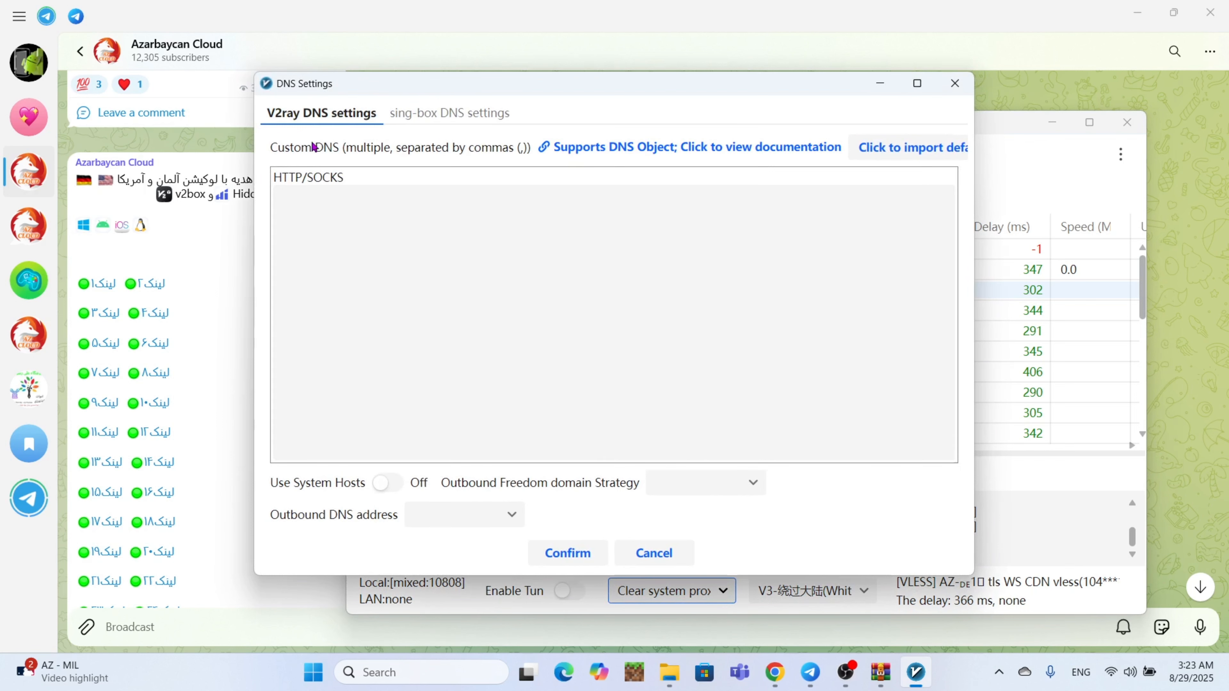
{"action": "left_click", "coordinate": [438, 119]}
{"action": "left_click", "coordinate": [320, 116]}
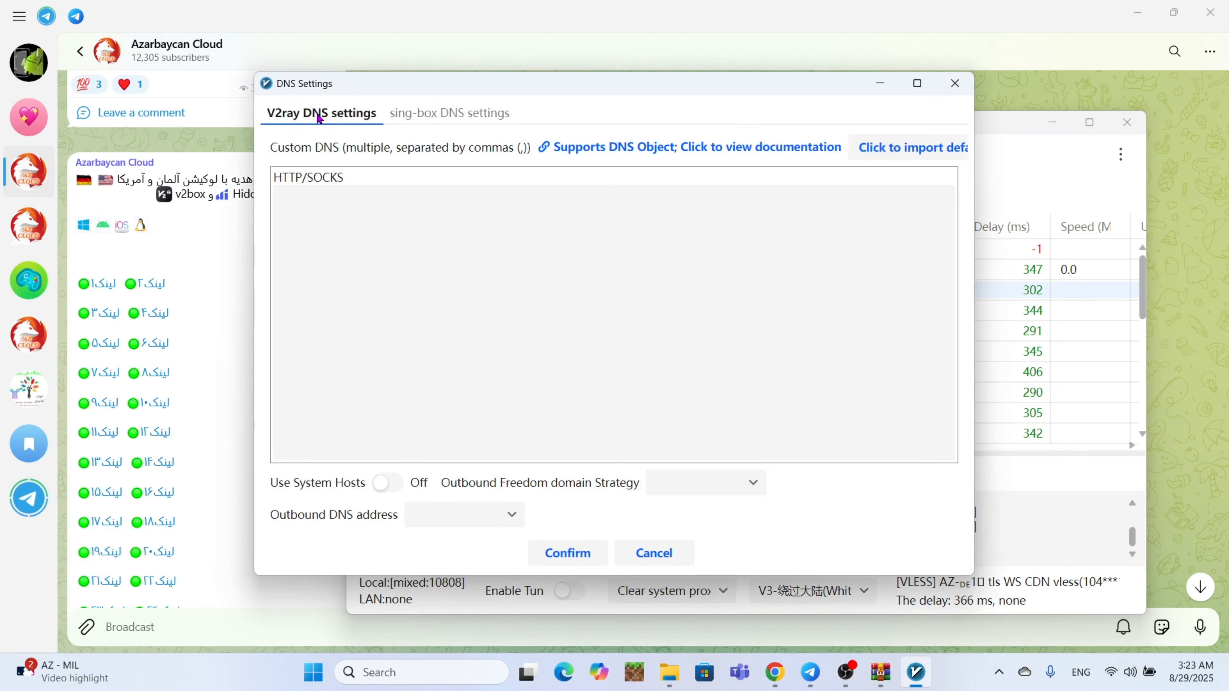
{"action": "left_click", "coordinate": [955, 83]}
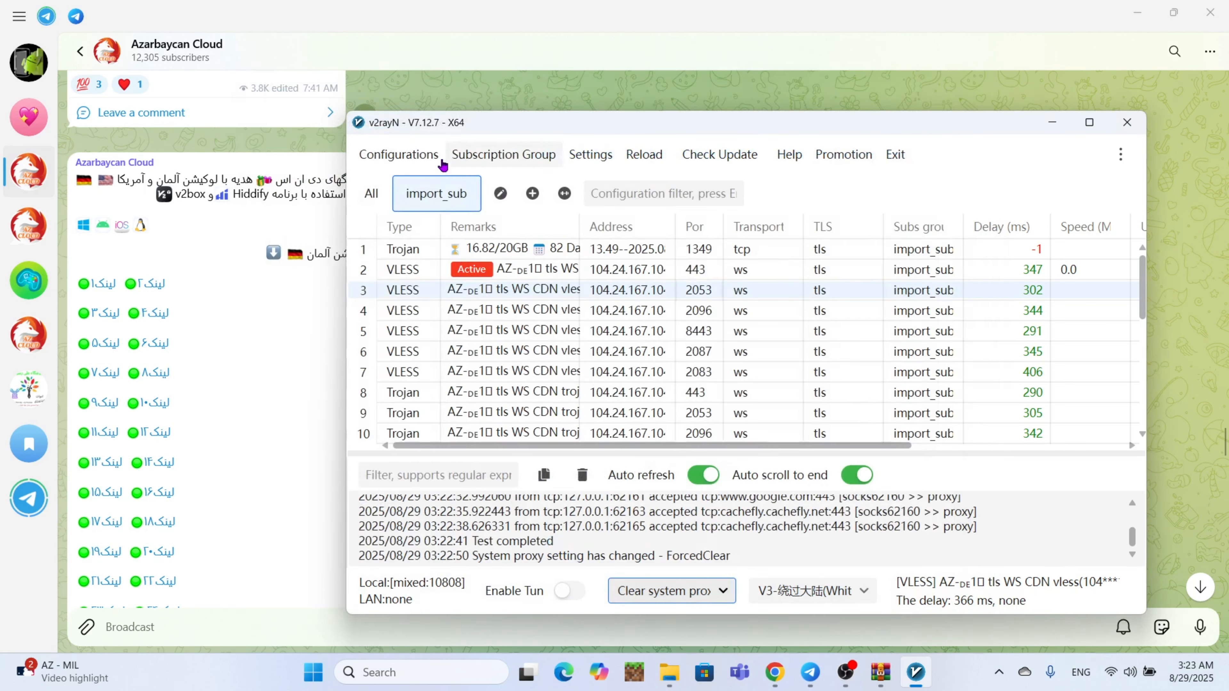
{"action": "left_click", "coordinate": [413, 155]}
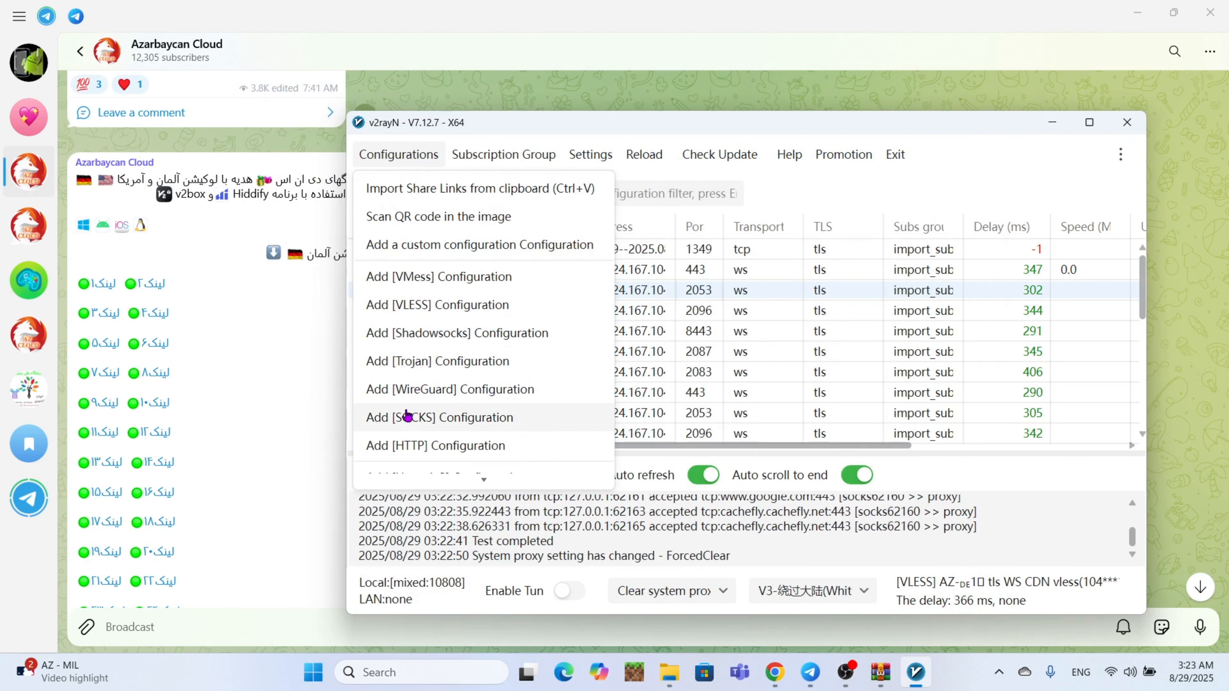
{"action": "mouse_move", "coordinate": [484, 482]}
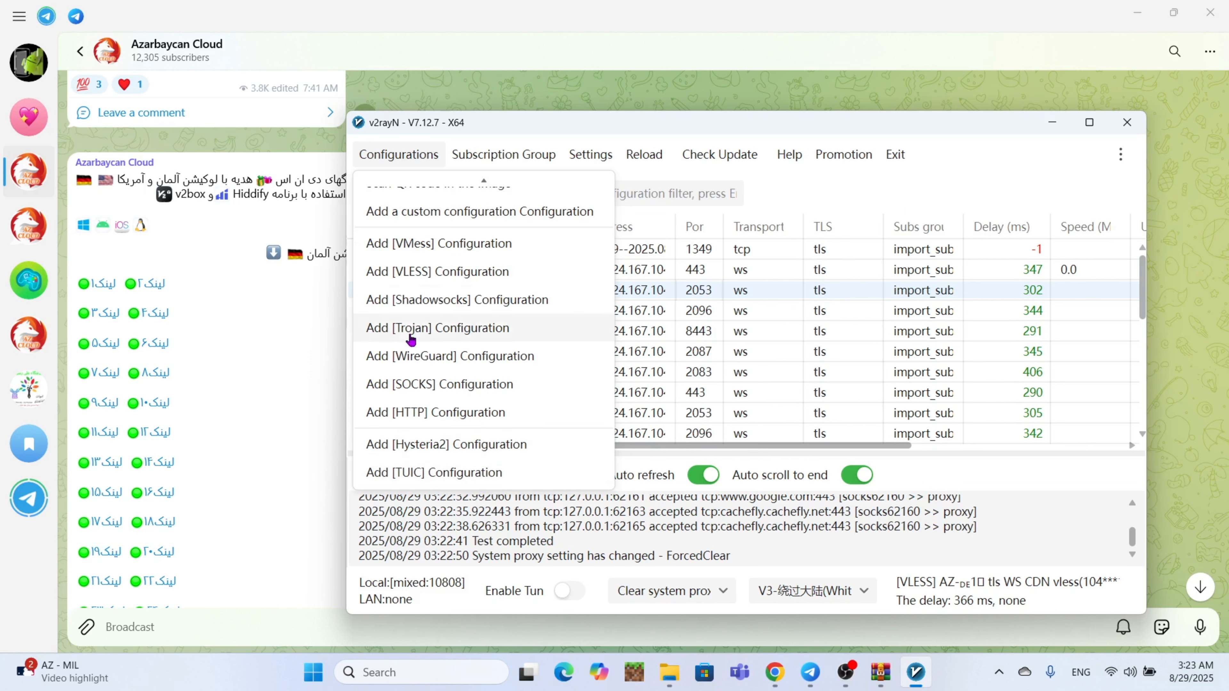
{"action": "left_click", "coordinate": [590, 154]}
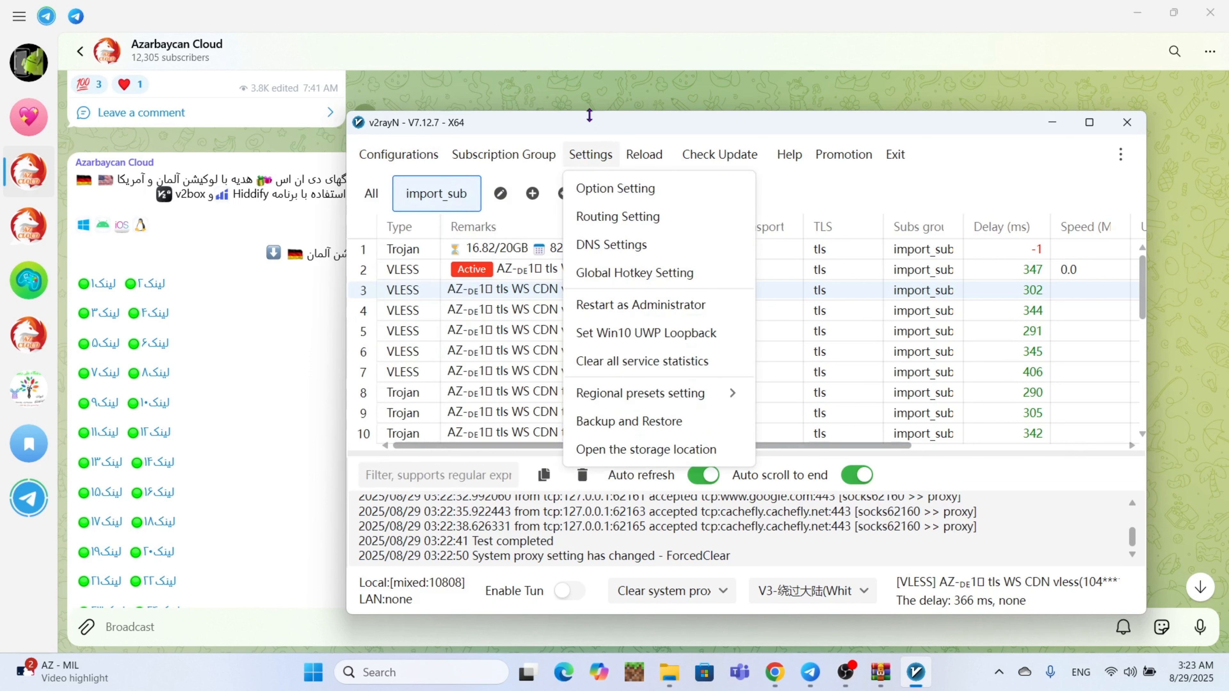
{"action": "left_click", "coordinate": [586, 124]}
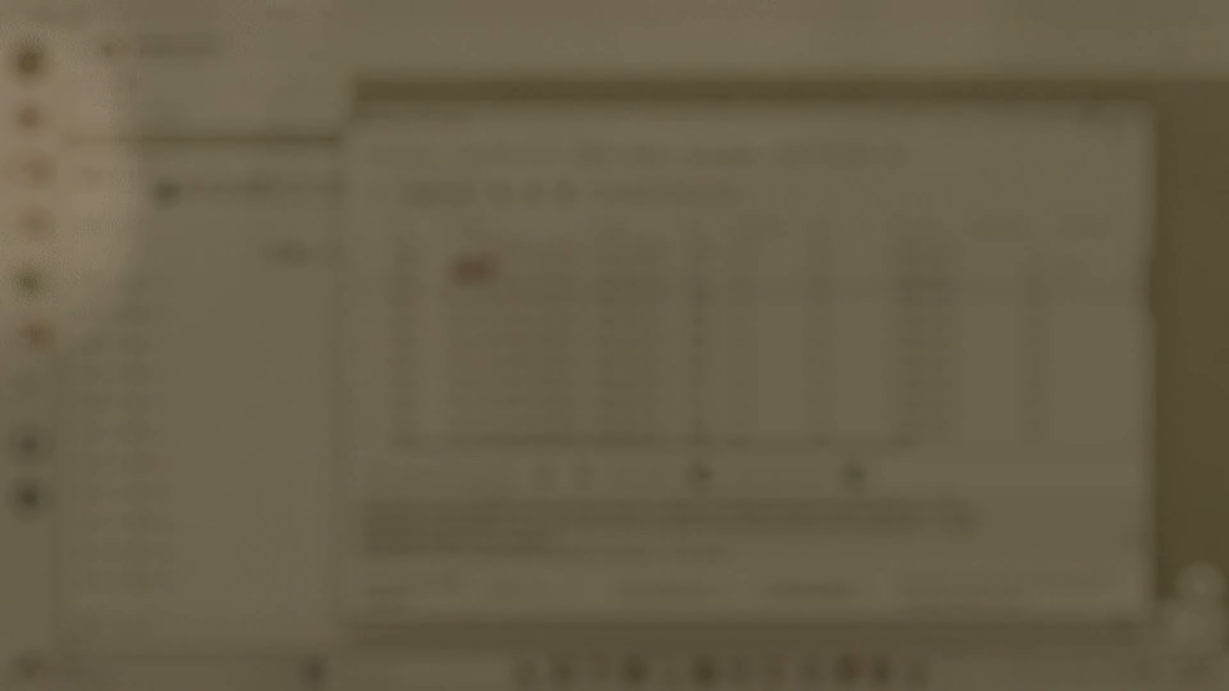